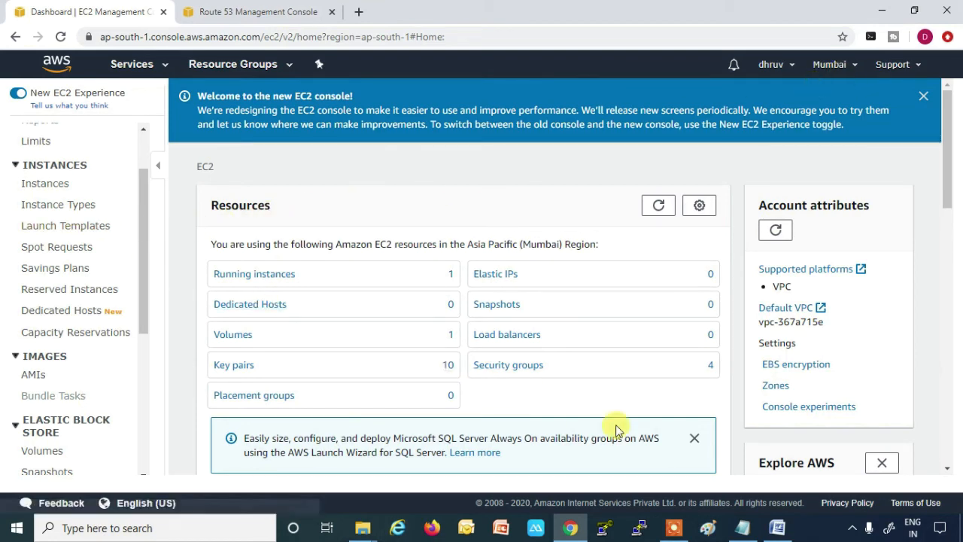
Step: Switch to Notepad and review the region names, region codes and public IP addresses noted for the Ireland and Mumbai servers
{"action": "left_click", "coordinate": [742, 528]}
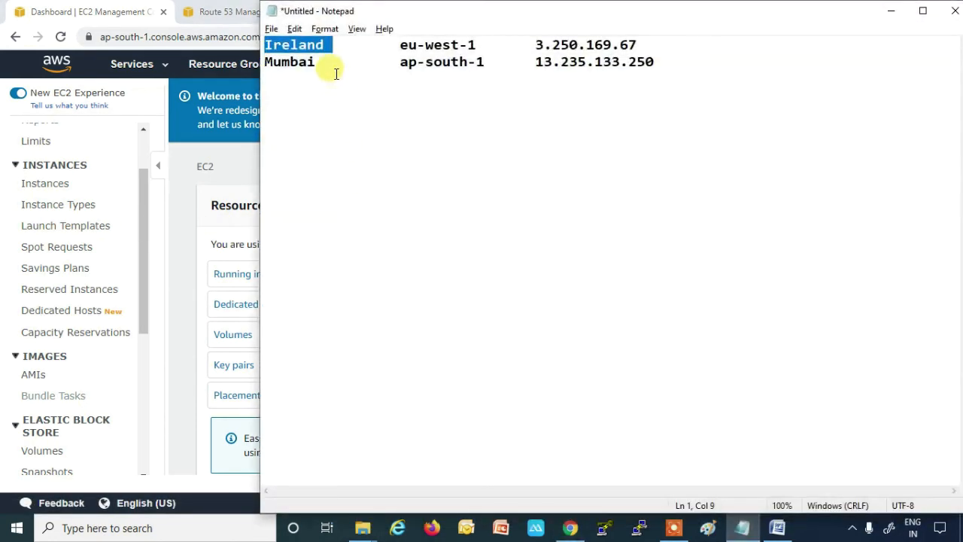
{"action": "left_click_drag", "start_coordinate": [333, 65], "coordinate": [250, 63]}
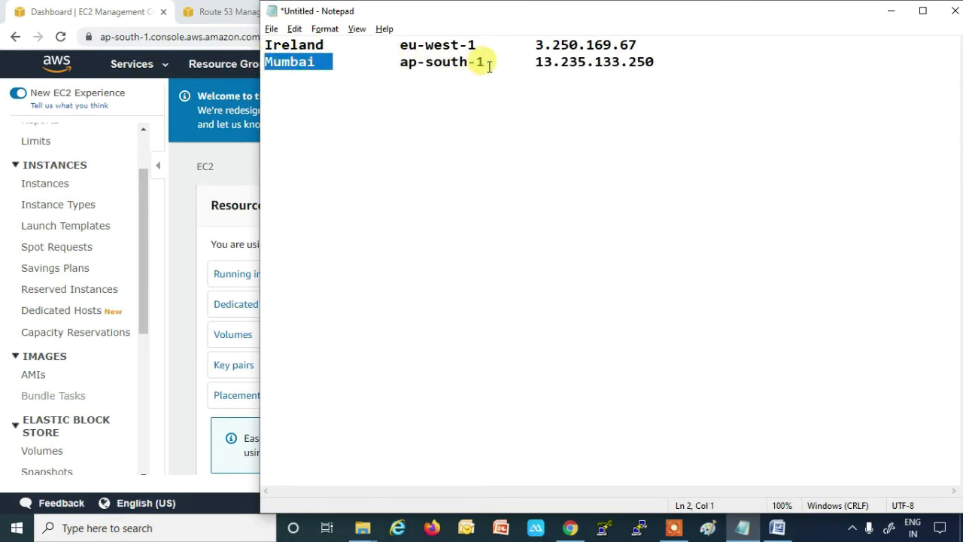
{"action": "left_click_drag", "start_coordinate": [398, 62], "coordinate": [479, 66]}
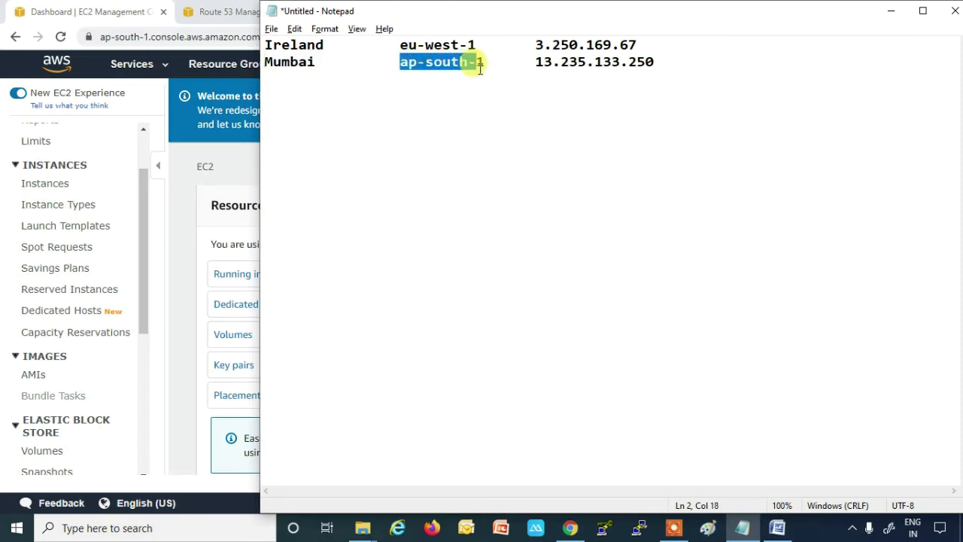
{"action": "left_click", "coordinate": [399, 45]}
{"action": "left_click_drag", "start_coordinate": [399, 44], "coordinate": [477, 45]}
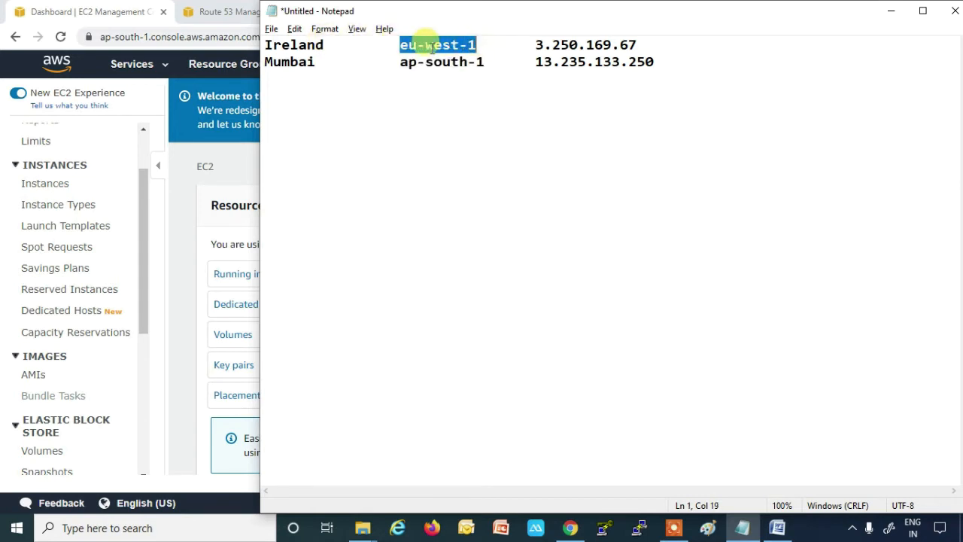
{"action": "left_click_drag", "start_coordinate": [317, 63], "coordinate": [264, 64]}
{"action": "left_click", "coordinate": [333, 45]}
{"action": "left_click_drag", "start_coordinate": [333, 45], "coordinate": [258, 44]}
{"action": "left_click", "coordinate": [318, 64]}
{"action": "left_click_drag", "start_coordinate": [318, 64], "coordinate": [309, 64]}
{"action": "left_click_drag", "start_coordinate": [529, 64], "coordinate": [659, 62]}
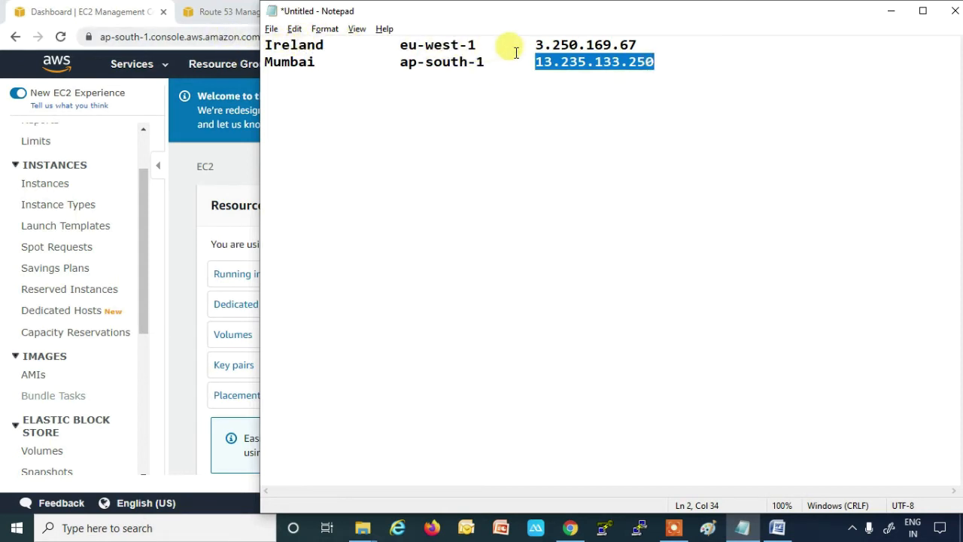
{"action": "left_click_drag", "start_coordinate": [532, 44], "coordinate": [655, 43]}
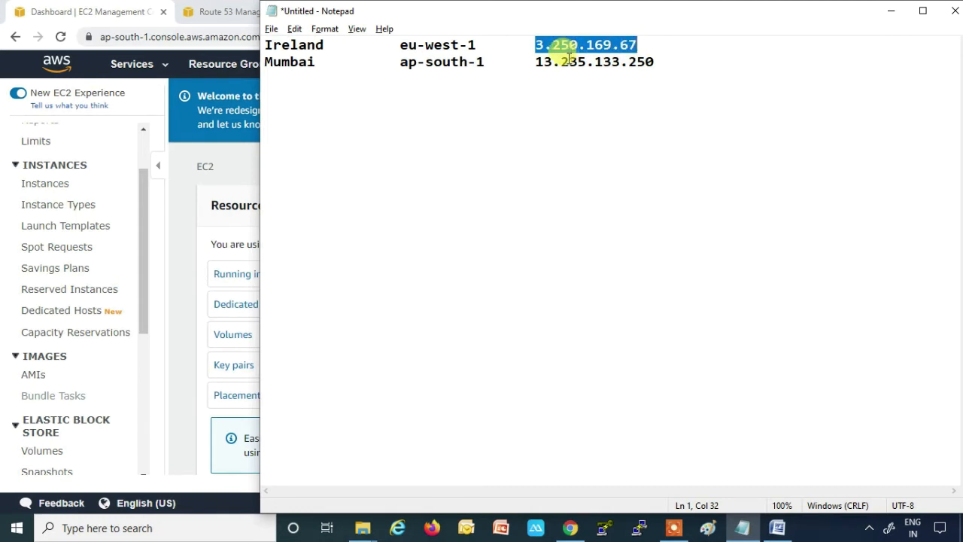
{"action": "left_click", "coordinate": [890, 11]}
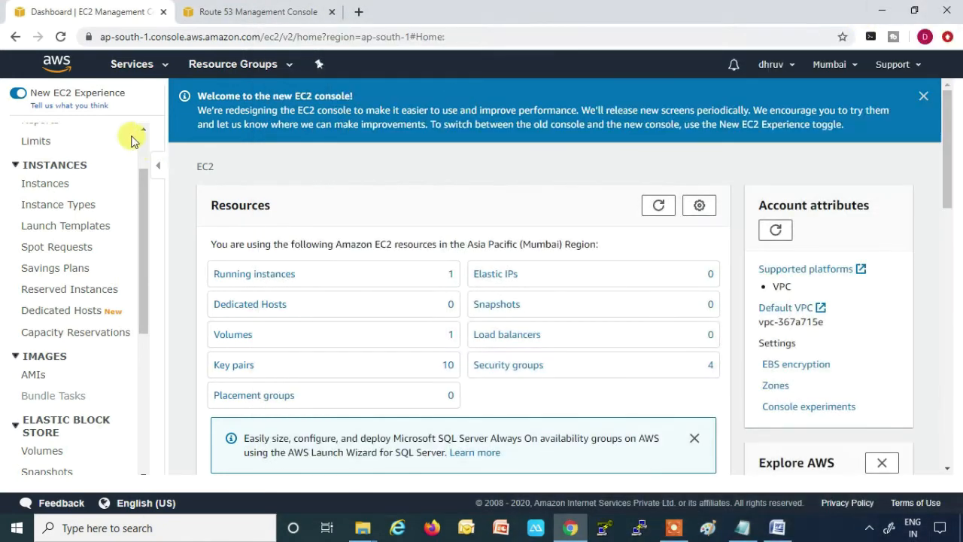
Step: Show the EC2 instances in the Mumbai region and compare the instance's public IP with the Notepad notes
{"action": "left_click", "coordinate": [47, 181]}
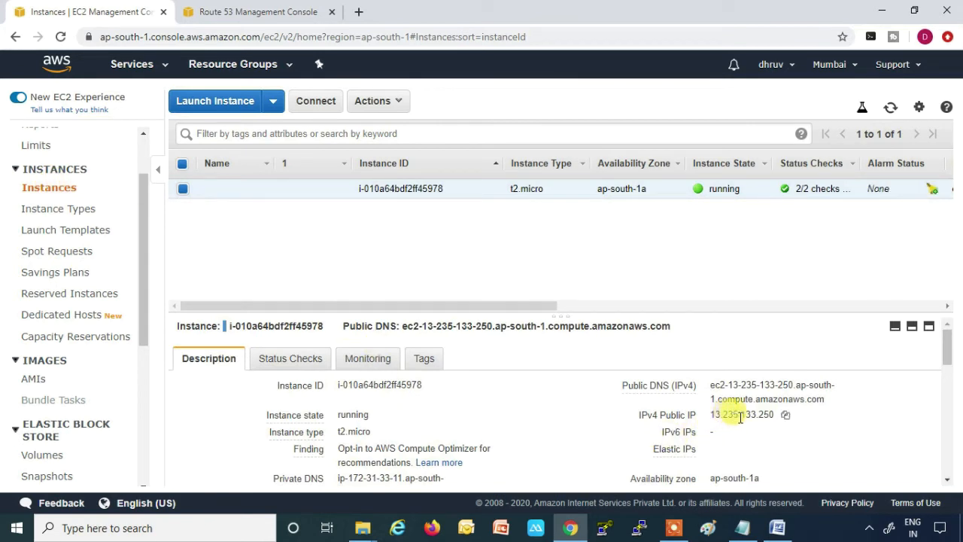
{"action": "left_click", "coordinate": [744, 528]}
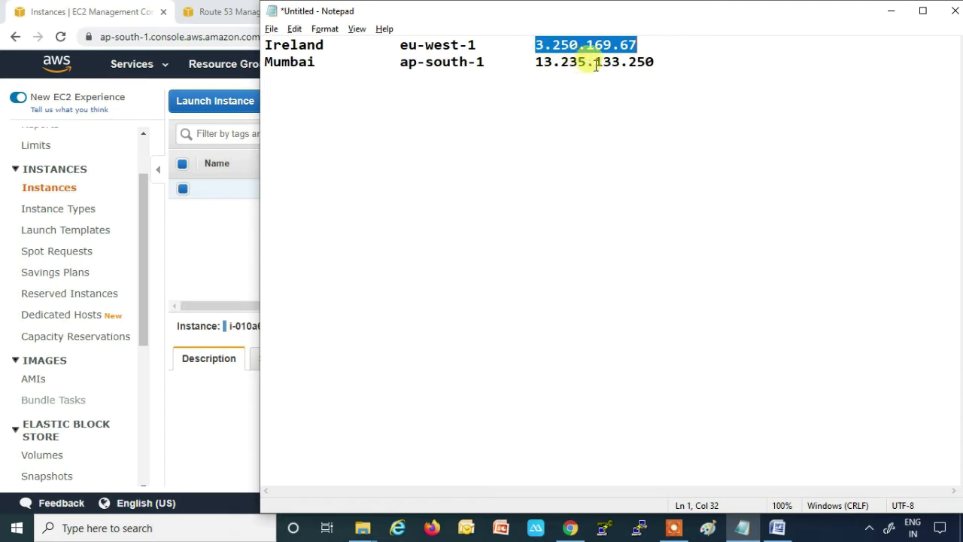
{"action": "left_click", "coordinate": [892, 13]}
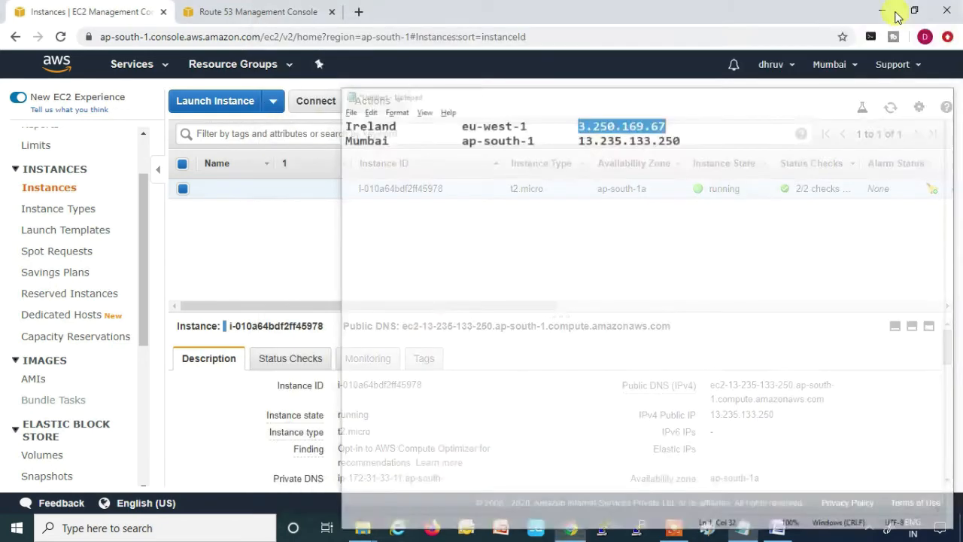
Step: Switch the EC2 console to the Europe (Ireland) region and check its instance's IPv4 public IP
{"action": "left_click", "coordinate": [855, 66]}
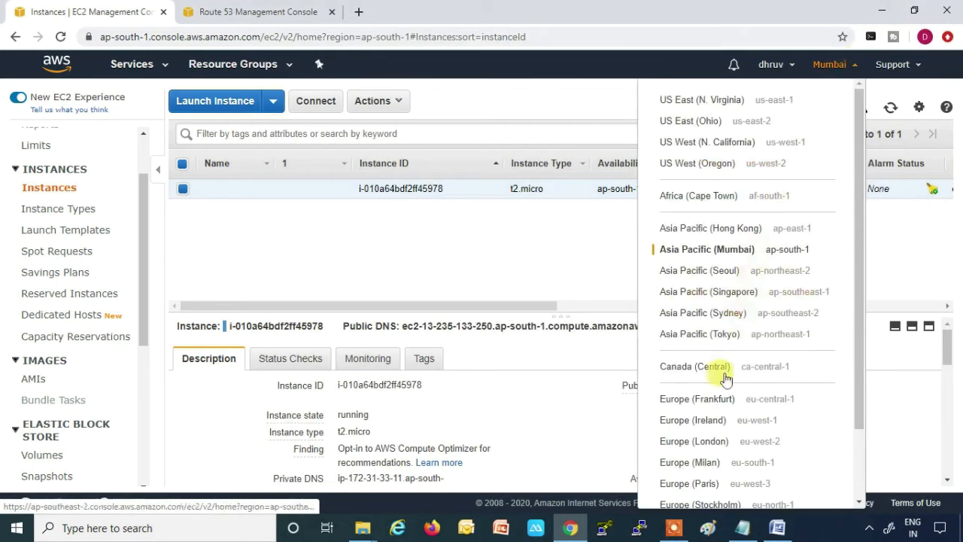
{"action": "left_click", "coordinate": [707, 422]}
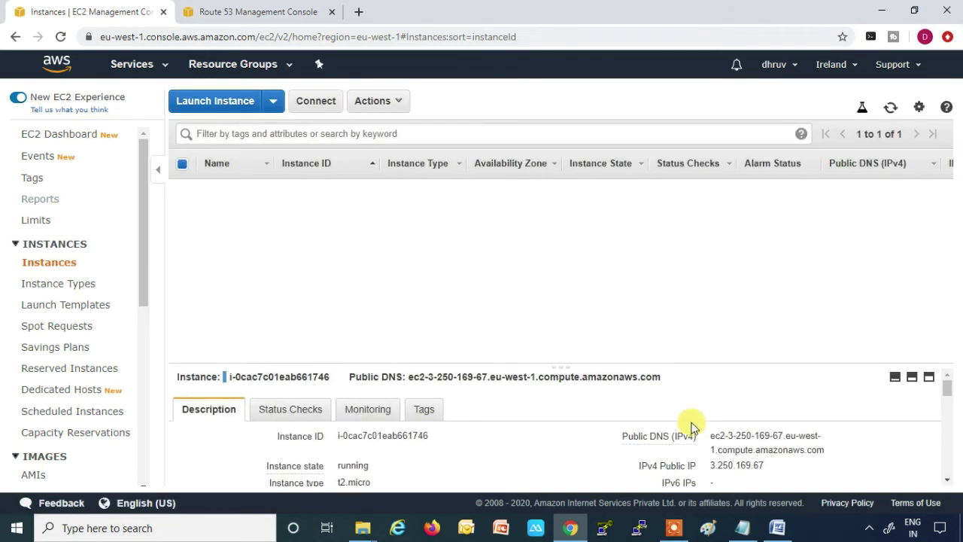
{"action": "mouse_move", "coordinate": [719, 468]}
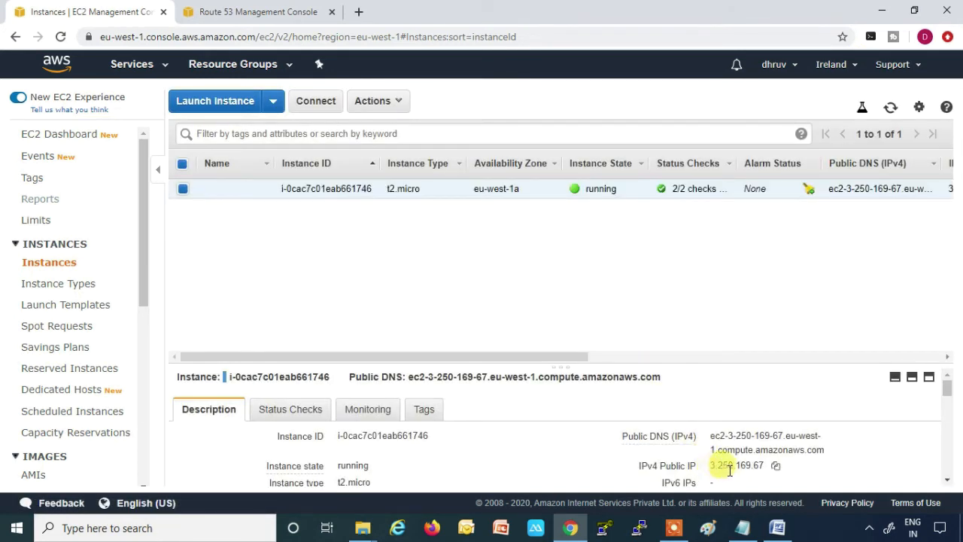
Step: Copy the Ireland IP 3.250.169.67 from Notepad, load it in a new browser tab and check the availability zone on the page
{"action": "left_click", "coordinate": [742, 528]}
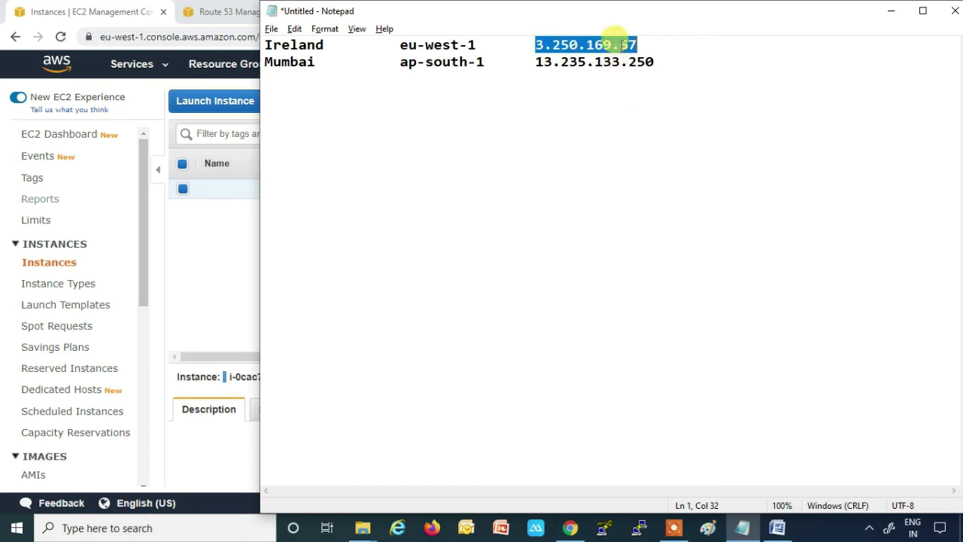
{"action": "right_click", "coordinate": [615, 38]}
{"action": "left_click", "coordinate": [643, 88]}
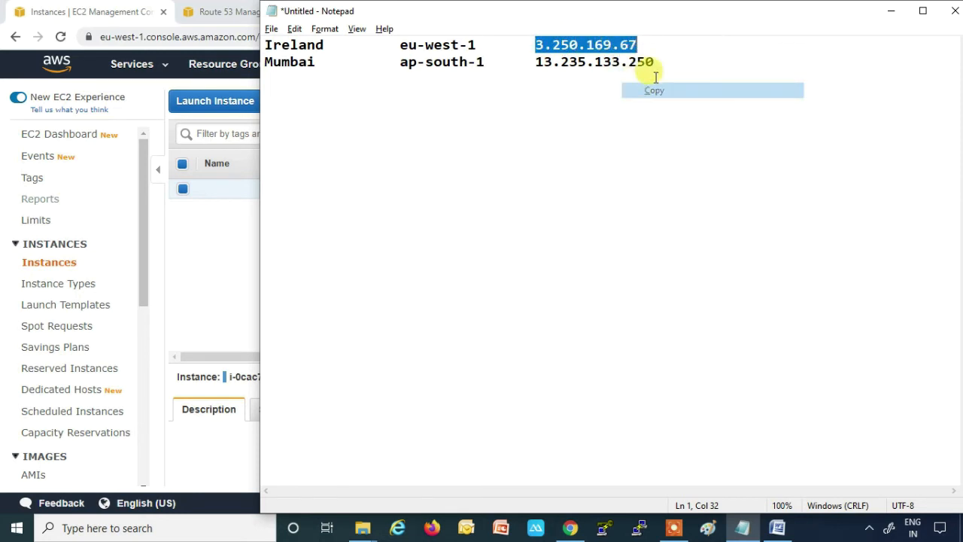
{"action": "left_click", "coordinate": [892, 16]}
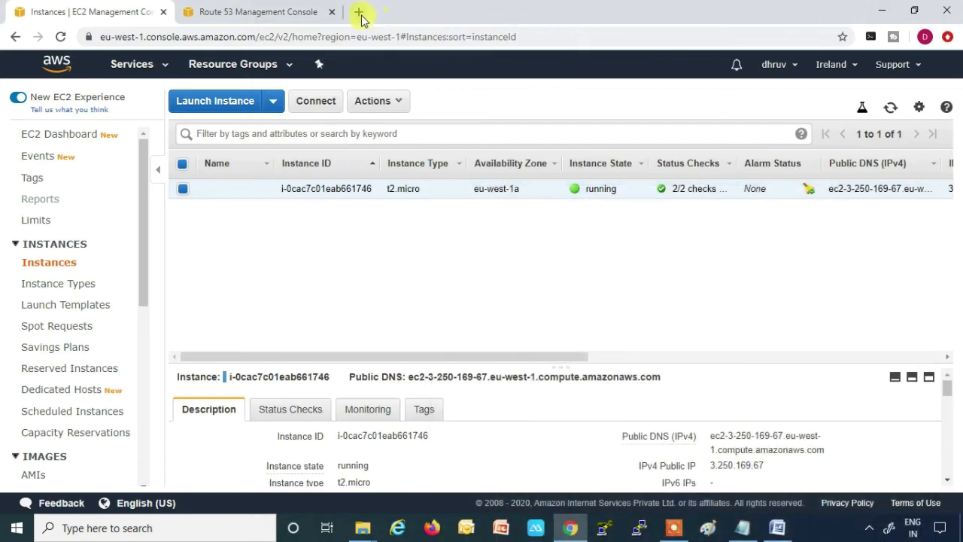
{"action": "left_click", "coordinate": [360, 14]}
{"action": "key", "text": "ctrl+v"}
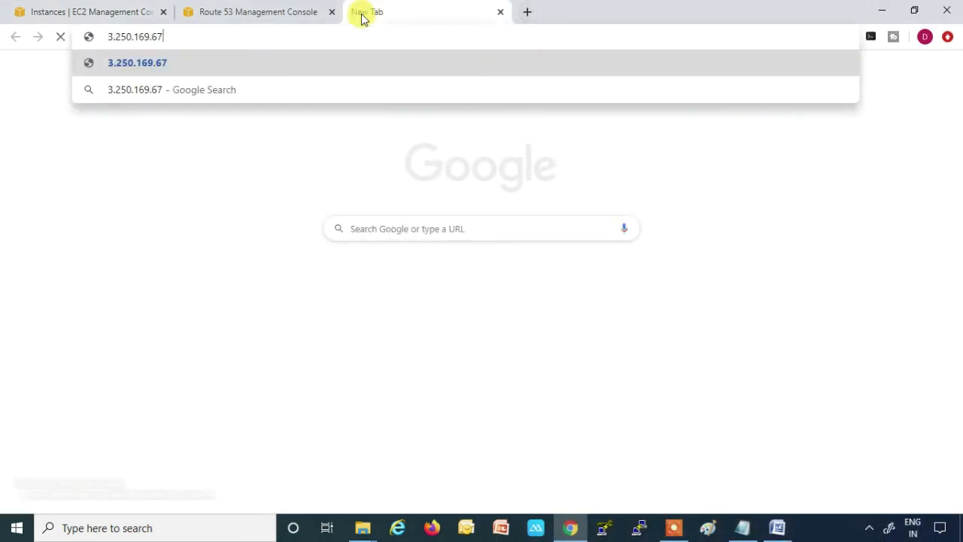
{"action": "key", "text": "Return"}
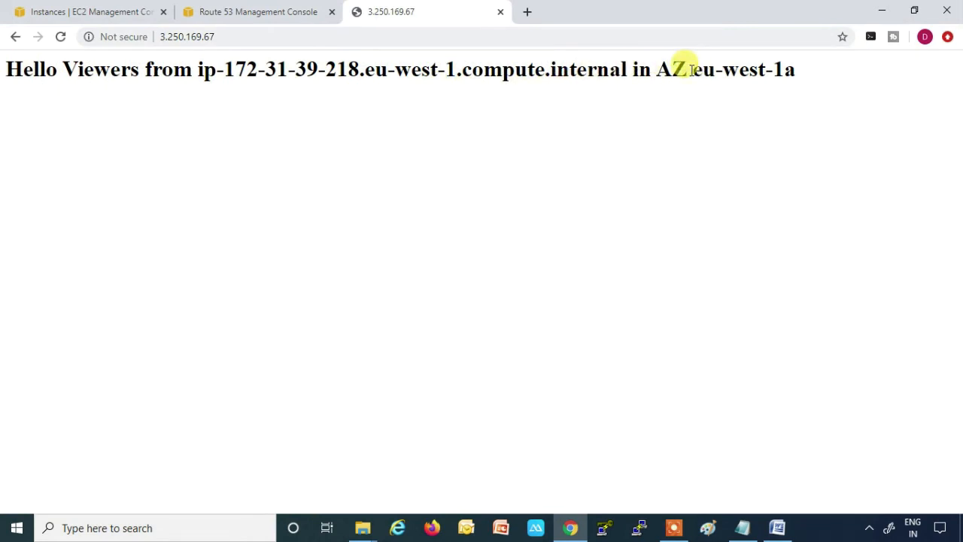
{"action": "left_click_drag", "start_coordinate": [690, 69], "coordinate": [739, 69]}
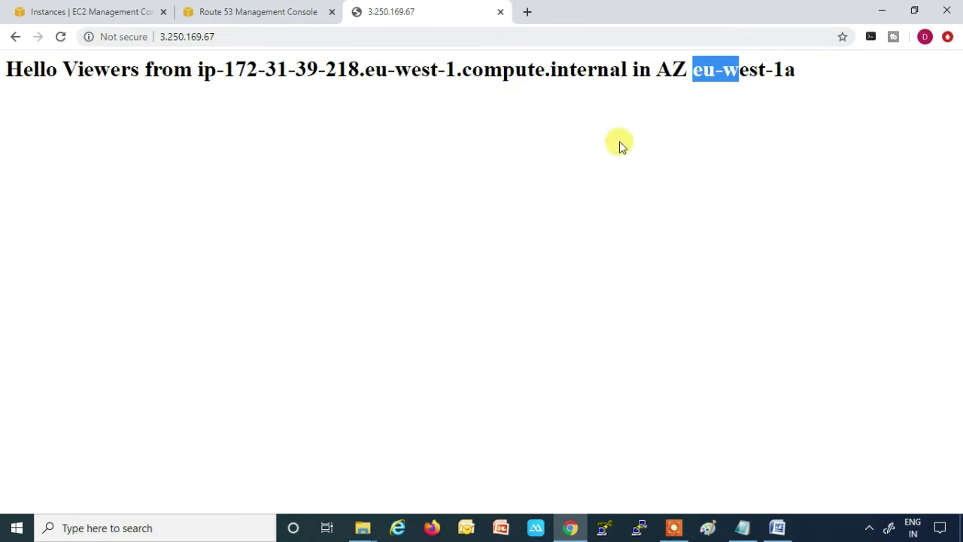
{"action": "left_click", "coordinate": [708, 72]}
{"action": "left_click_drag", "start_coordinate": [697, 73], "coordinate": [797, 76]}
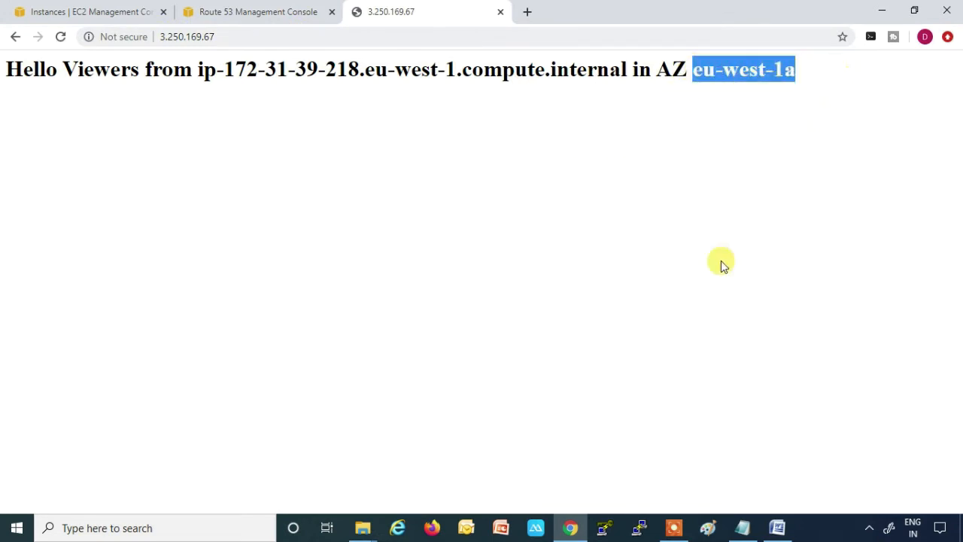
Step: Copy the Mumbai IP 13.235.133.250 from Notepad, load it in another browser tab and check the page's availability zone
{"action": "left_click", "coordinate": [745, 529]}
{"action": "left_click_drag", "start_coordinate": [534, 64], "coordinate": [660, 64]}
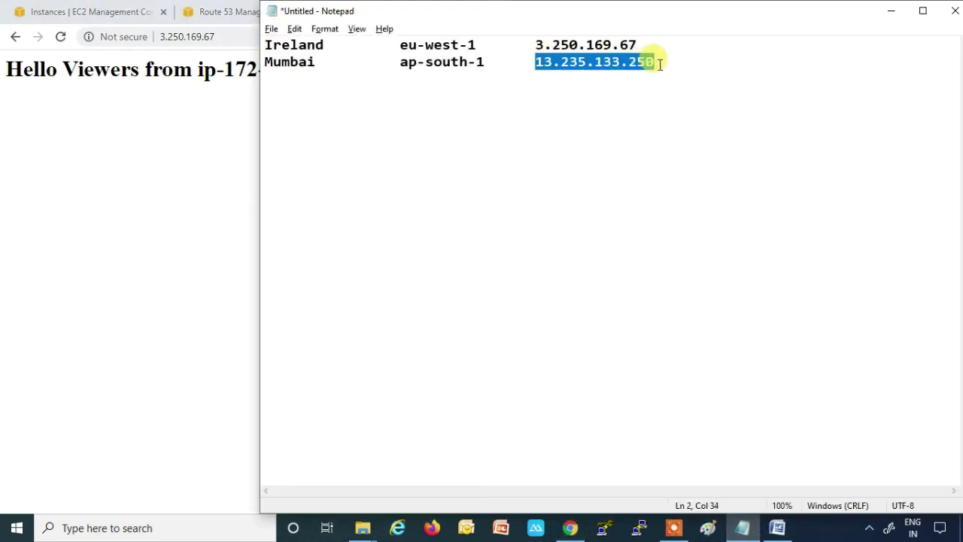
{"action": "left_click", "coordinate": [890, 11]}
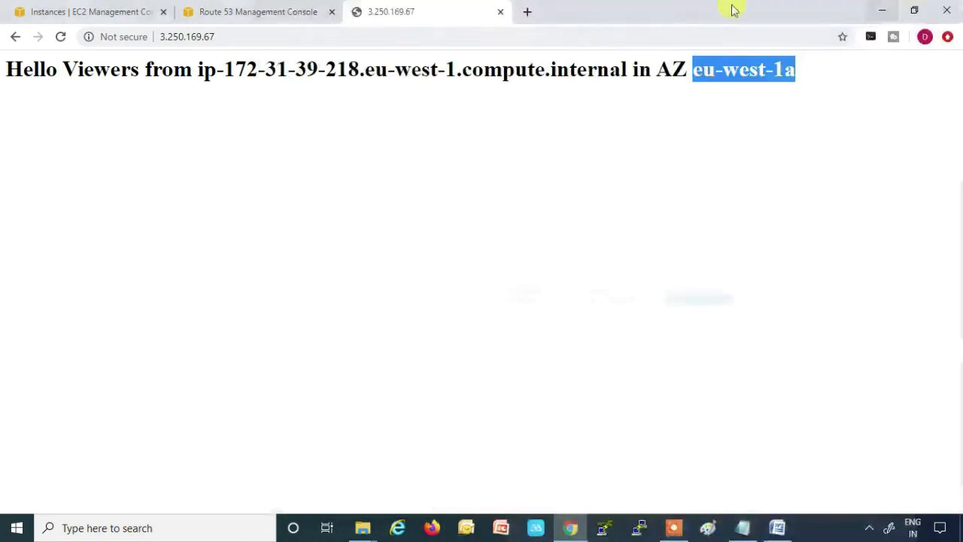
{"action": "left_click", "coordinate": [528, 11]}
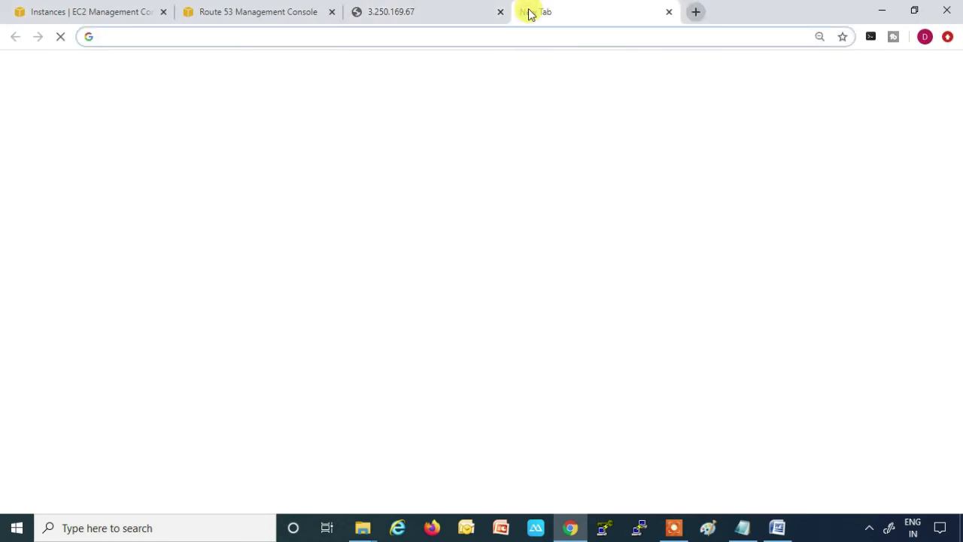
{"action": "key", "text": "ctrl+v"}
{"action": "key", "text": "Return"}
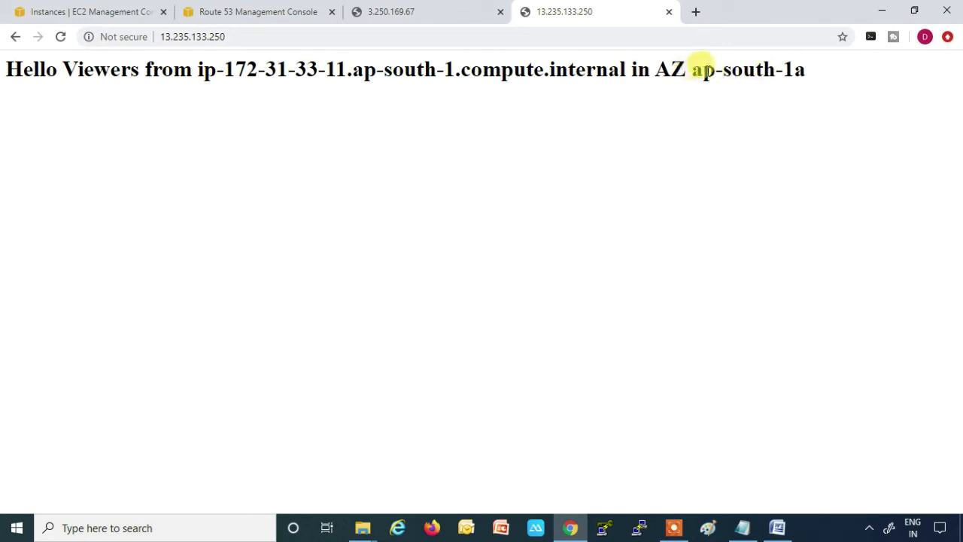
{"action": "left_click_drag", "start_coordinate": [697, 71], "coordinate": [798, 67]}
Step: Compare the Ireland and Mumbai server pages and close both browser tabs to return to the Route 53 console
{"action": "left_click", "coordinate": [433, 16]}
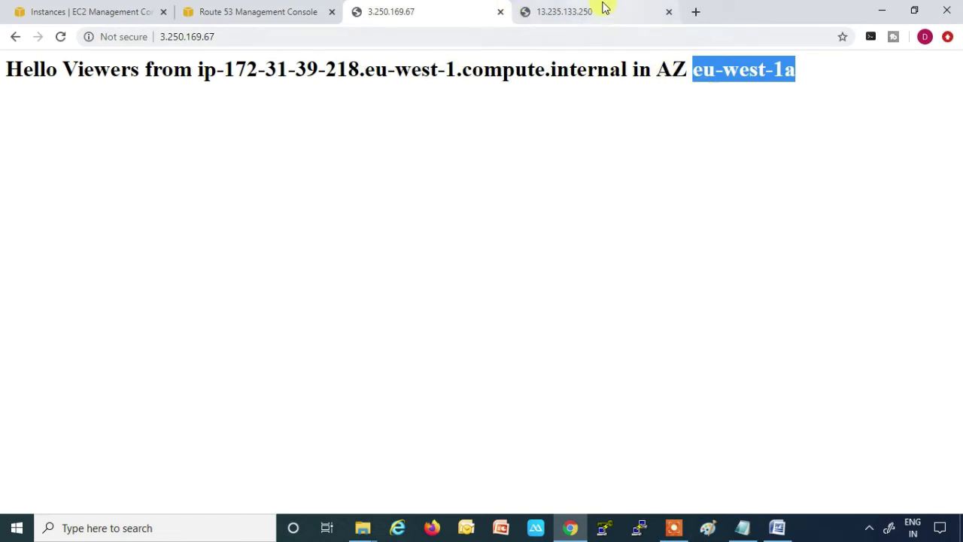
{"action": "left_click", "coordinate": [604, 9]}
{"action": "left_click", "coordinate": [421, 12]}
{"action": "left_click", "coordinate": [576, 13]}
{"action": "left_click", "coordinate": [437, 12]}
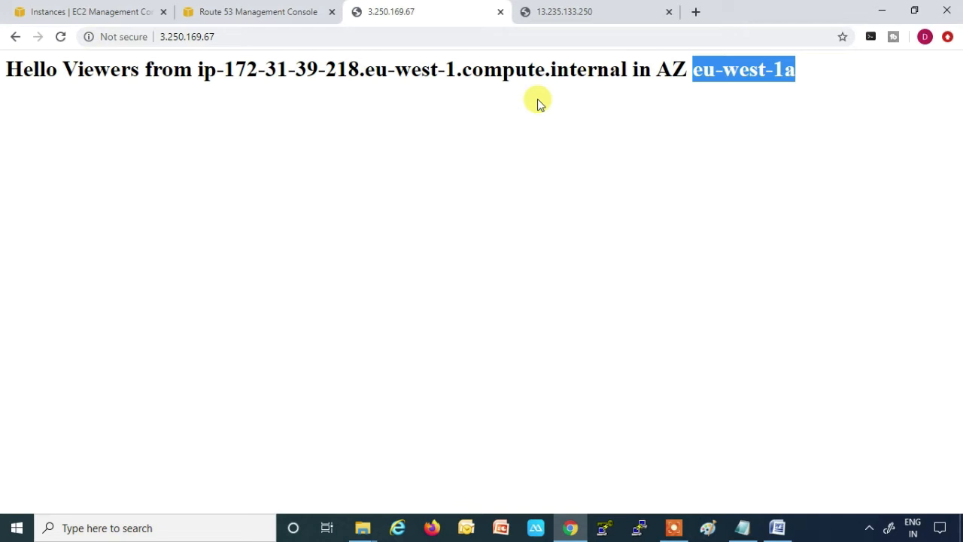
{"action": "left_click", "coordinate": [669, 12]}
{"action": "left_click", "coordinate": [501, 11]}
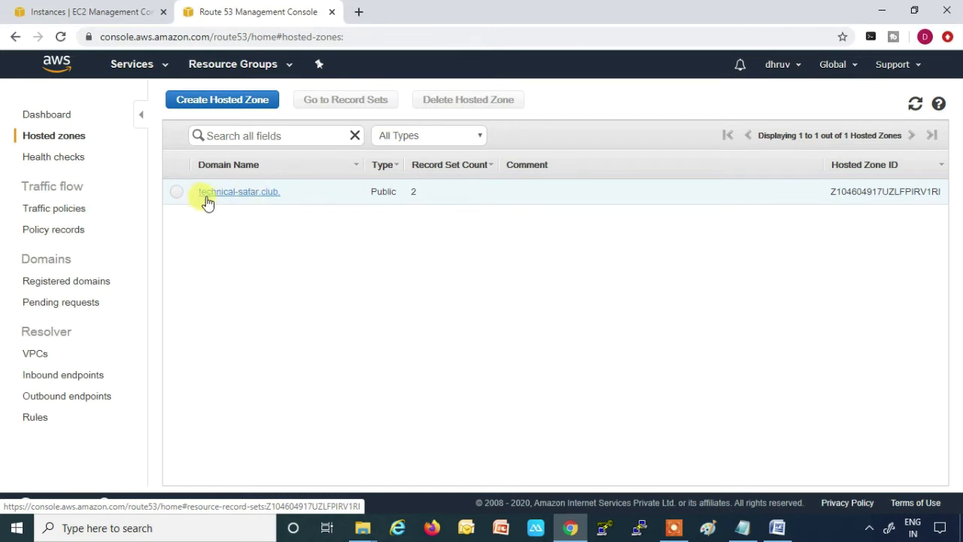
Step: Select the technical-safar.club hosted zone and examine its record set count and name servers
{"action": "double_click", "coordinate": [388, 193]}
{"action": "left_click", "coordinate": [393, 193]}
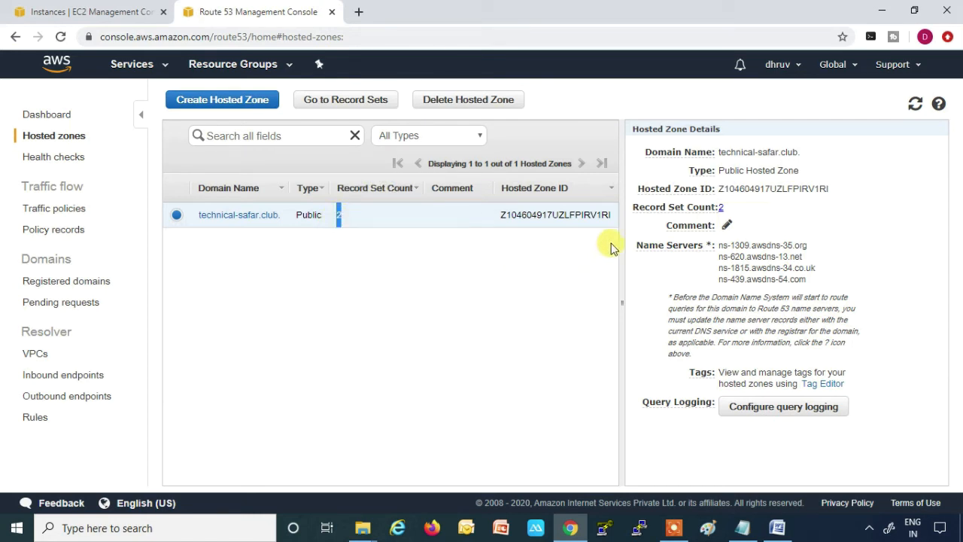
{"action": "mouse_move", "coordinate": [638, 247]}
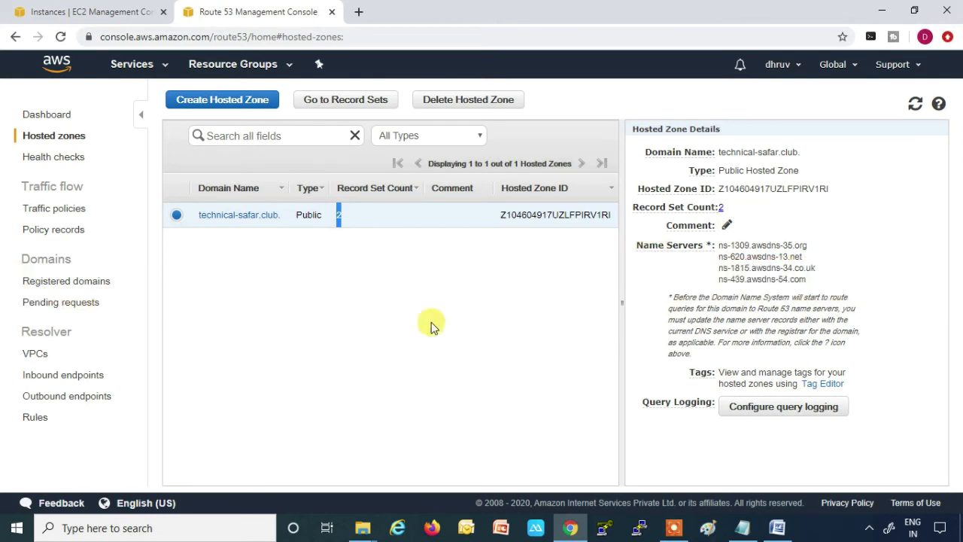
Step: Open the record sets of the technical-safar.club hosted zone and inspect its SOA and NS records
{"action": "left_click", "coordinate": [237, 218]}
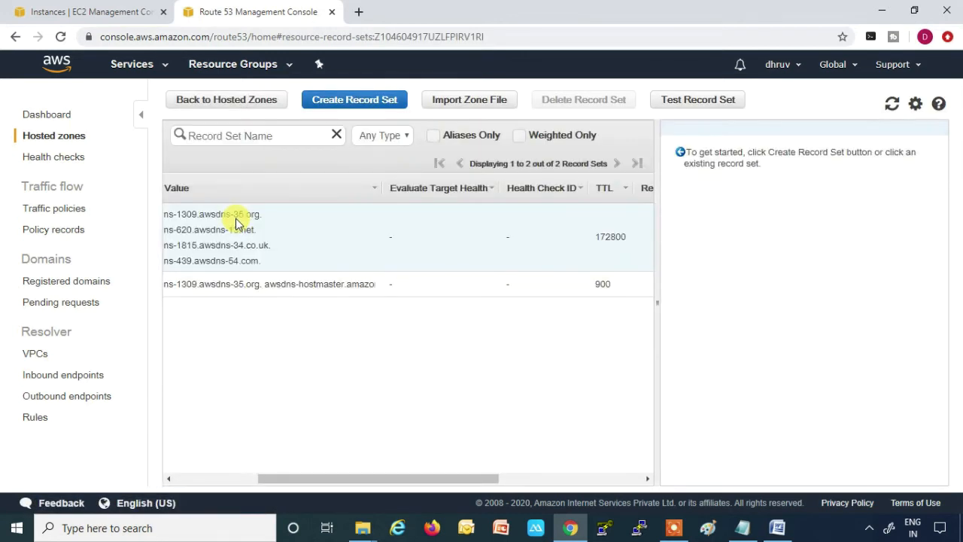
{"action": "left_click_drag", "start_coordinate": [338, 482], "coordinate": [189, 482]}
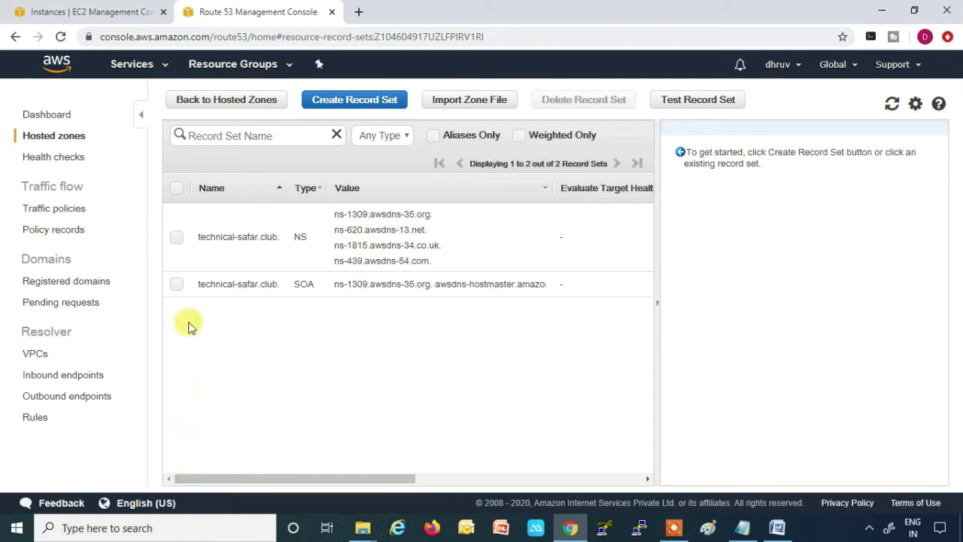
{"action": "left_click_drag", "start_coordinate": [295, 291], "coordinate": [313, 292]}
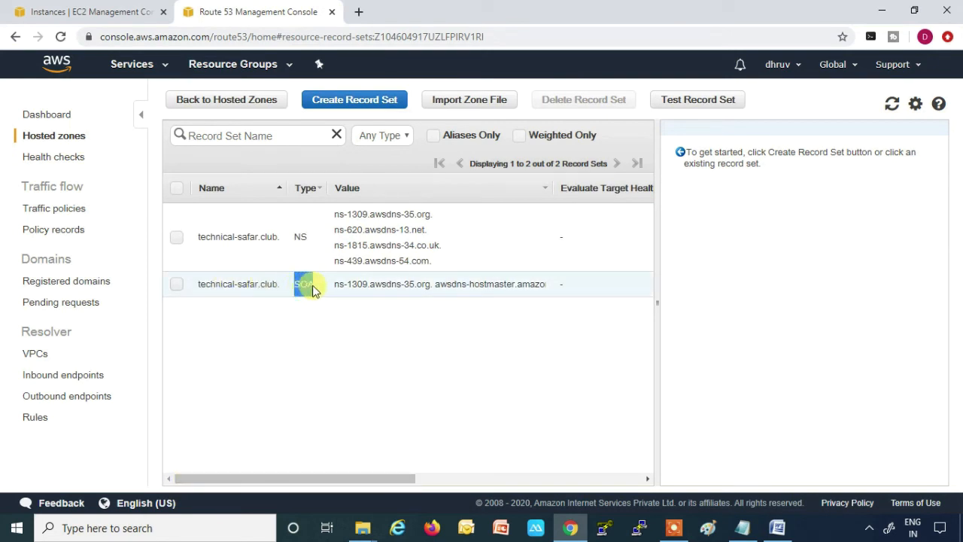
{"action": "left_click", "coordinate": [301, 274]}
{"action": "left_click", "coordinate": [311, 244]}
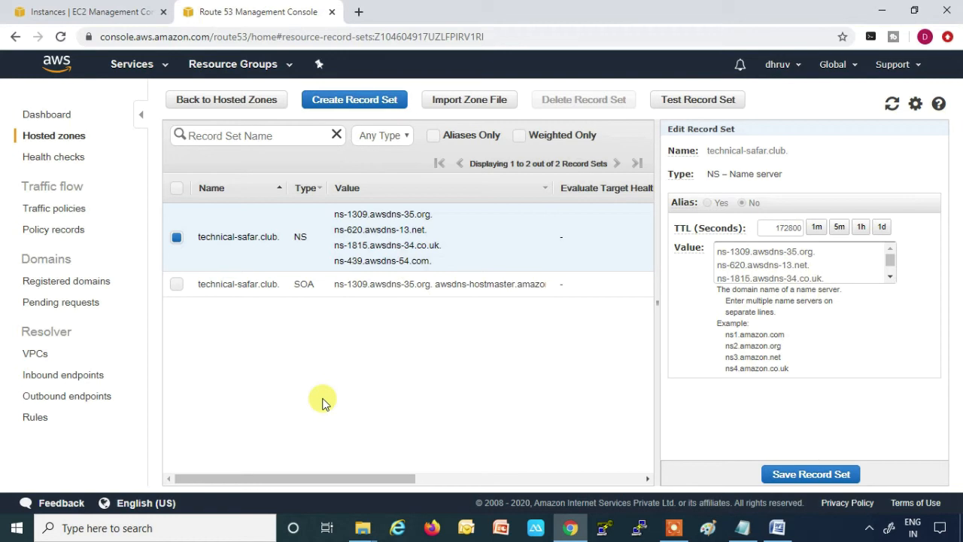
Step: Start a new record set in the technical-safar.club hosted zone
{"action": "left_click", "coordinate": [358, 103]}
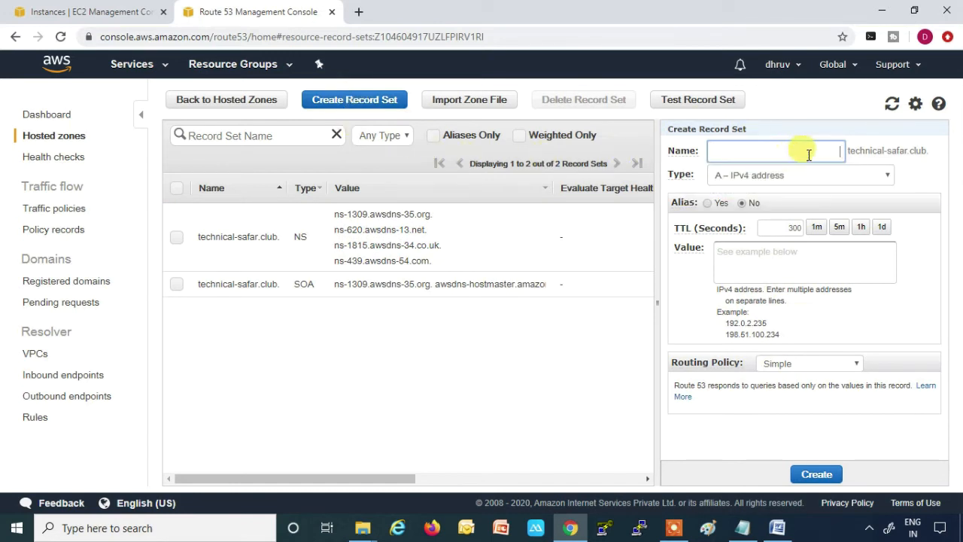
{"action": "type", "text": "www"}
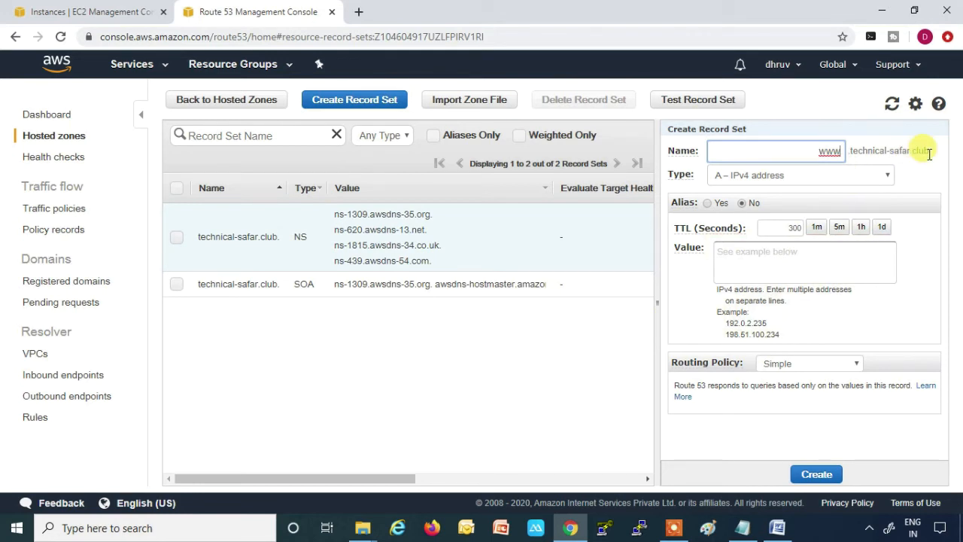
{"action": "key", "text": "BackSpace"}
{"action": "key", "text": "BackSpace"}
{"action": "key", "text": "BackSpace"}
{"action": "type", "text": "app"}
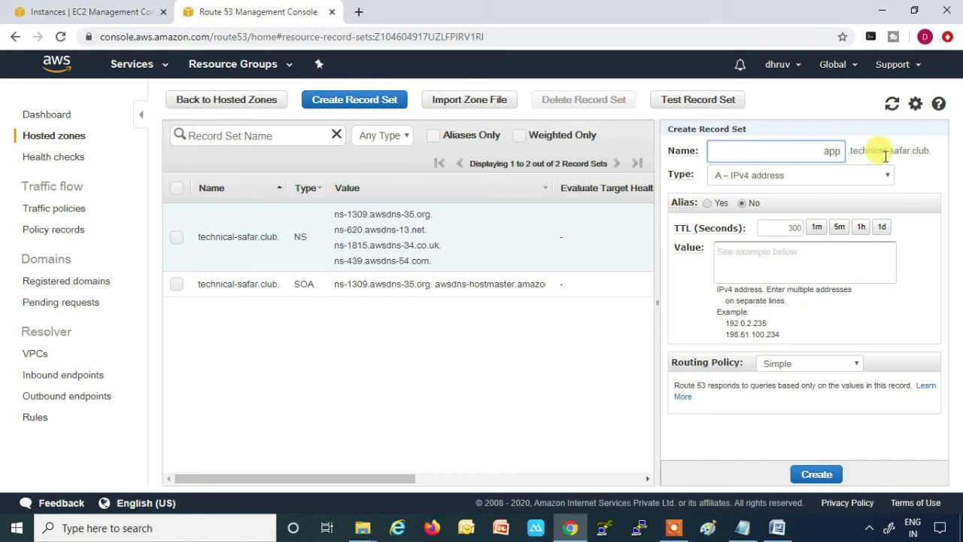
{"action": "key", "text": "BackSpace"}
{"action": "key", "text": "BackSpace"}
{"action": "key", "text": "BackSpace"}
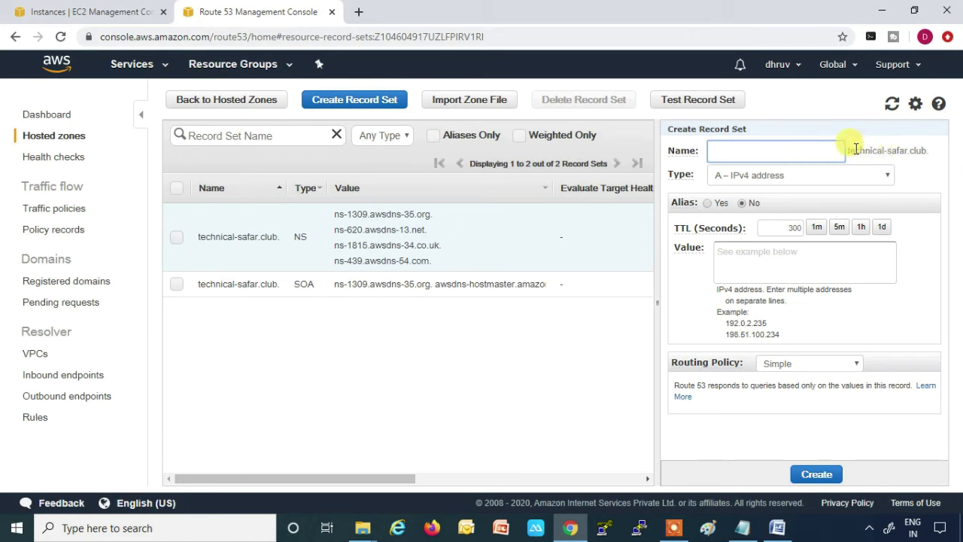
{"action": "left_click", "coordinate": [916, 152]}
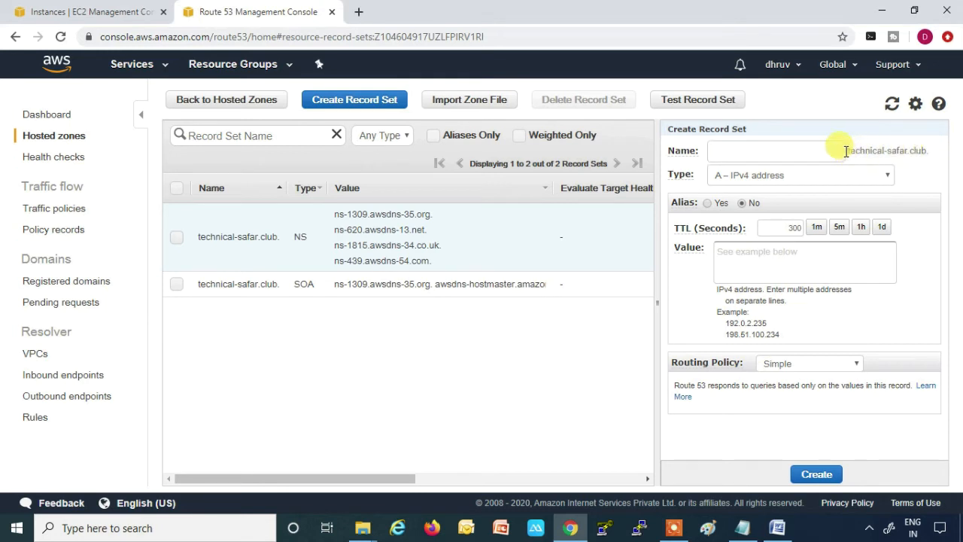
Step: Set the record's TTL to 60 seconds and its value to the Mumbai IP 13.235.133.250 copied from Notepad
{"action": "left_click_drag", "start_coordinate": [773, 228], "coordinate": [804, 229]}
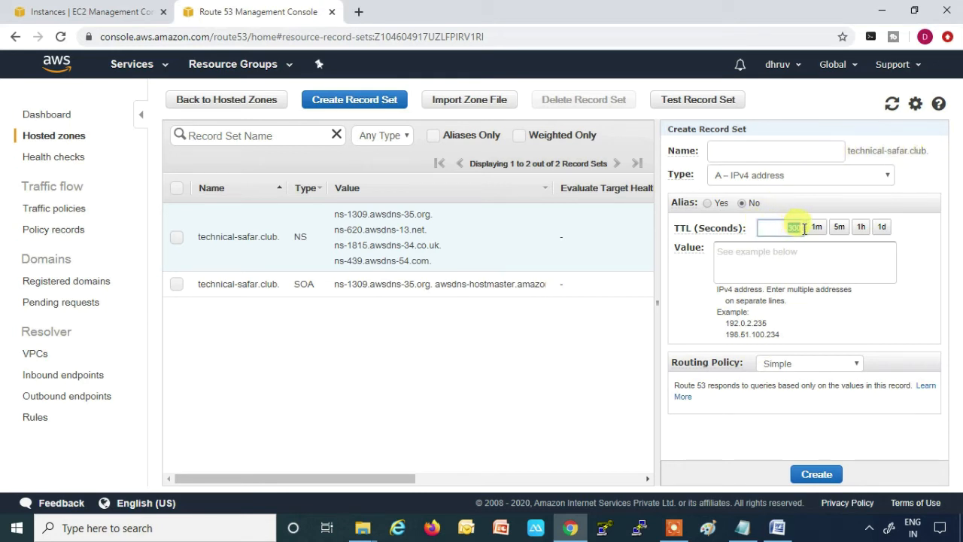
{"action": "type", "text": "60"}
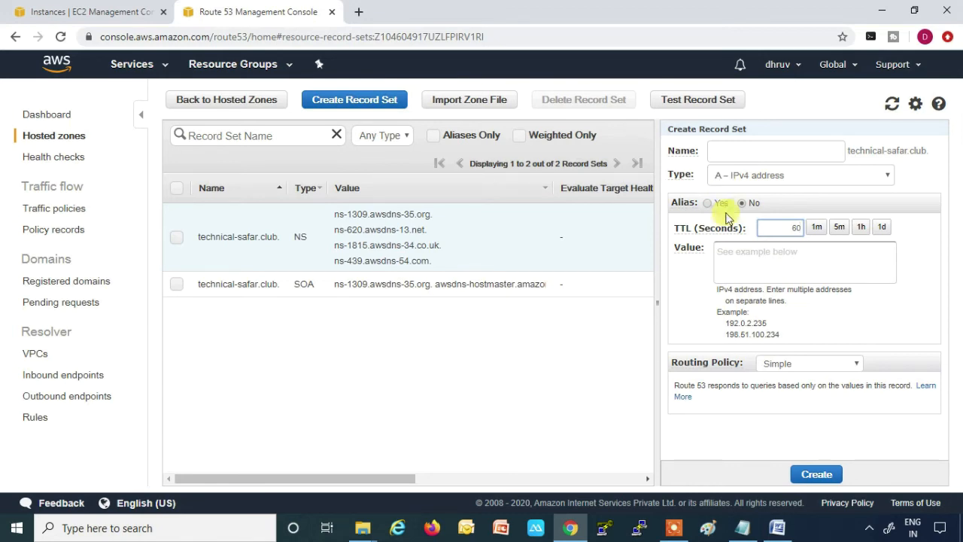
{"action": "left_click", "coordinate": [743, 528]}
{"action": "right_click", "coordinate": [553, 68]}
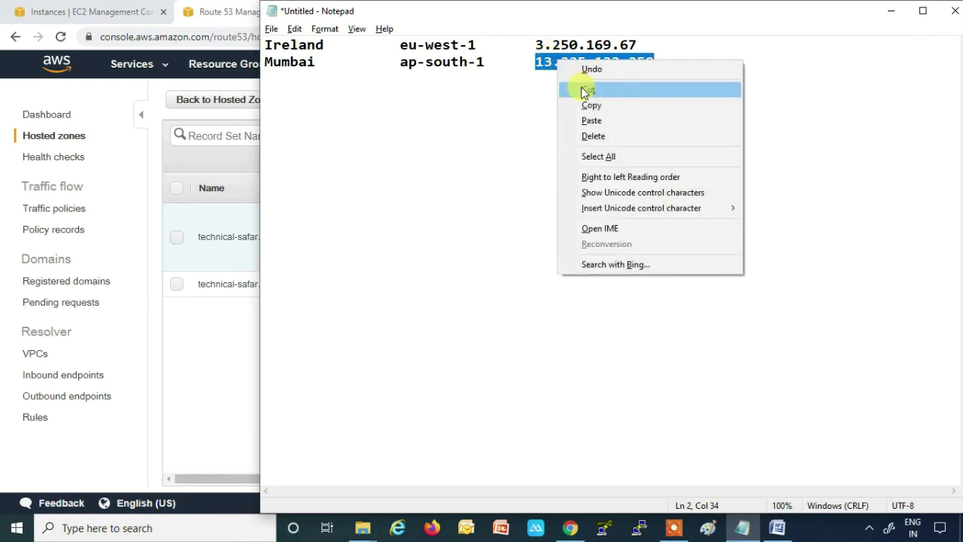
{"action": "left_click", "coordinate": [586, 103]}
{"action": "left_click", "coordinate": [891, 10]}
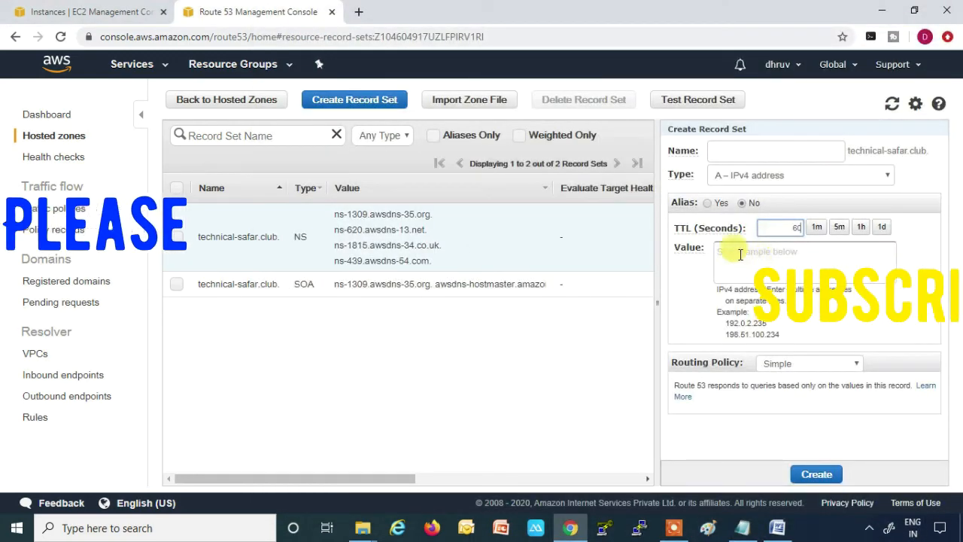
{"action": "left_click", "coordinate": [738, 251]}
{"action": "key", "text": "ctrl+v"}
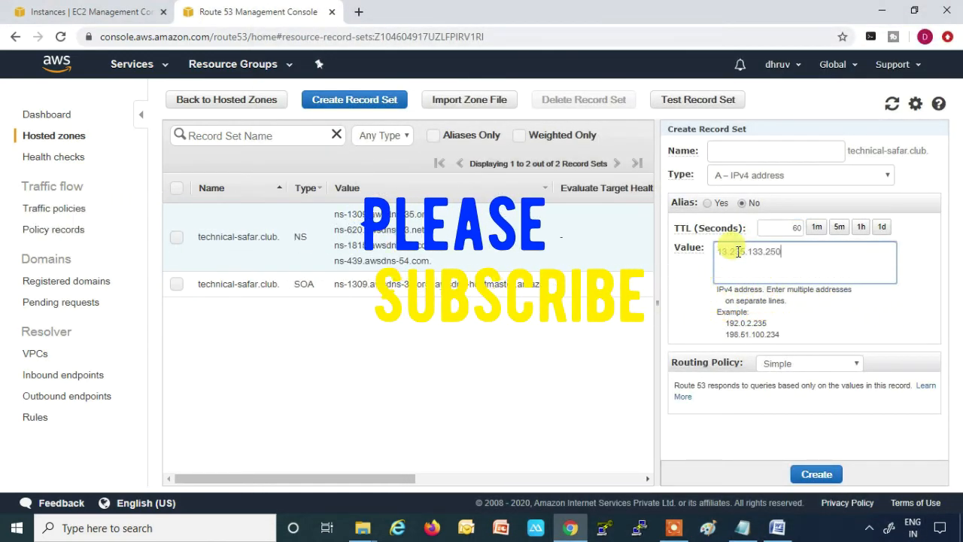
Step: Set the record's routing policy to Geolocation and choose India as the location
{"action": "left_click", "coordinate": [848, 365]}
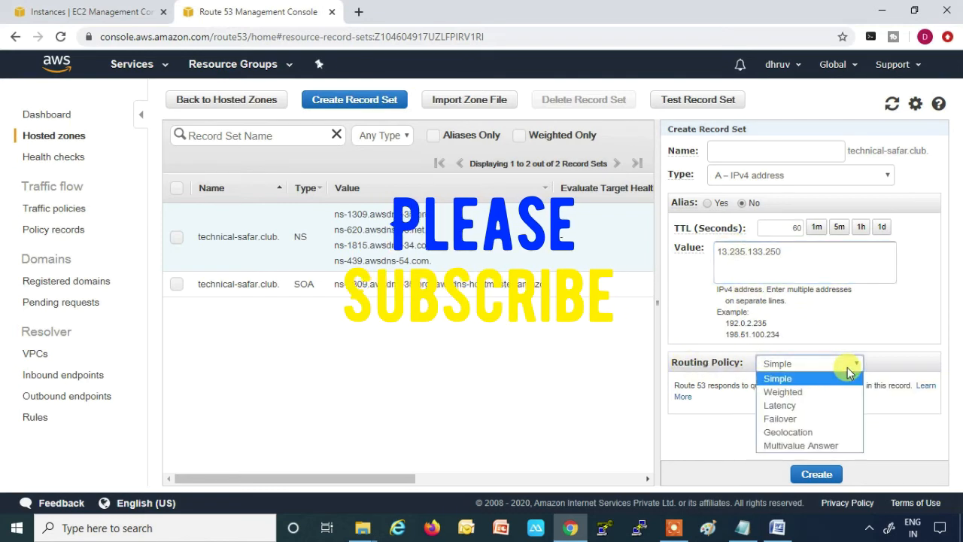
{"action": "left_click", "coordinate": [808, 431]}
{"action": "scroll", "coordinate": [798, 333], "scroll_direction": "down", "scroll_amount": 2}
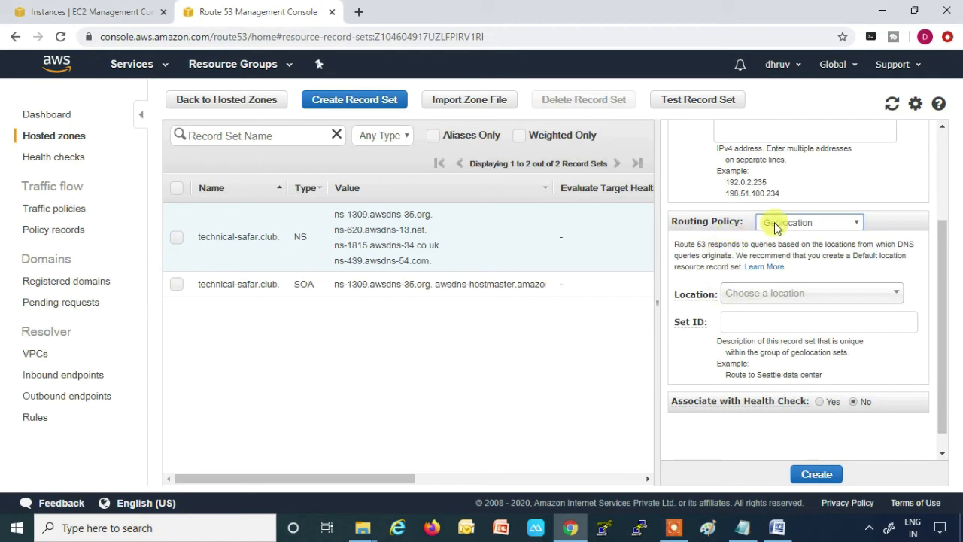
{"action": "left_click", "coordinate": [764, 299]}
{"action": "left_click_drag", "start_coordinate": [945, 301], "coordinate": [942, 369]}
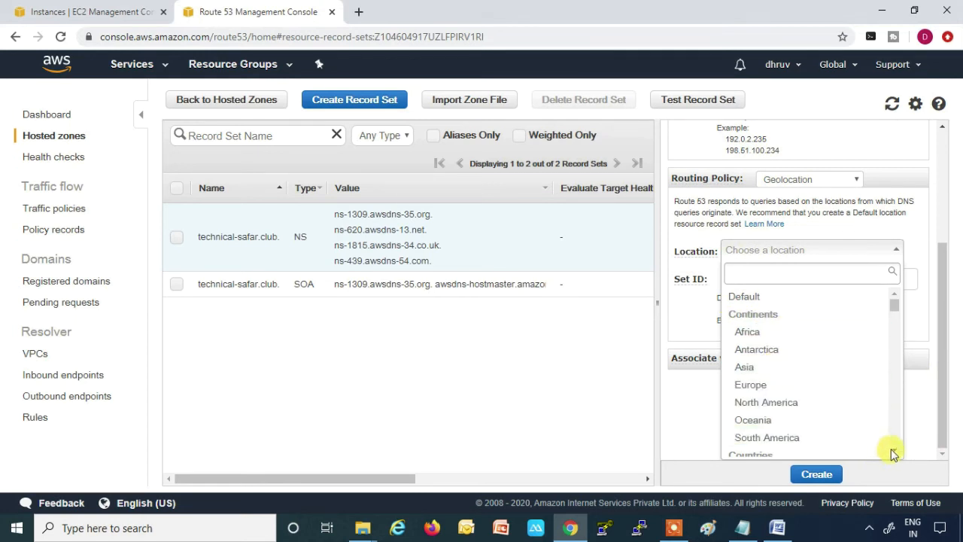
{"action": "scroll", "coordinate": [894, 450], "scroll_direction": "down", "scroll_amount": 1}
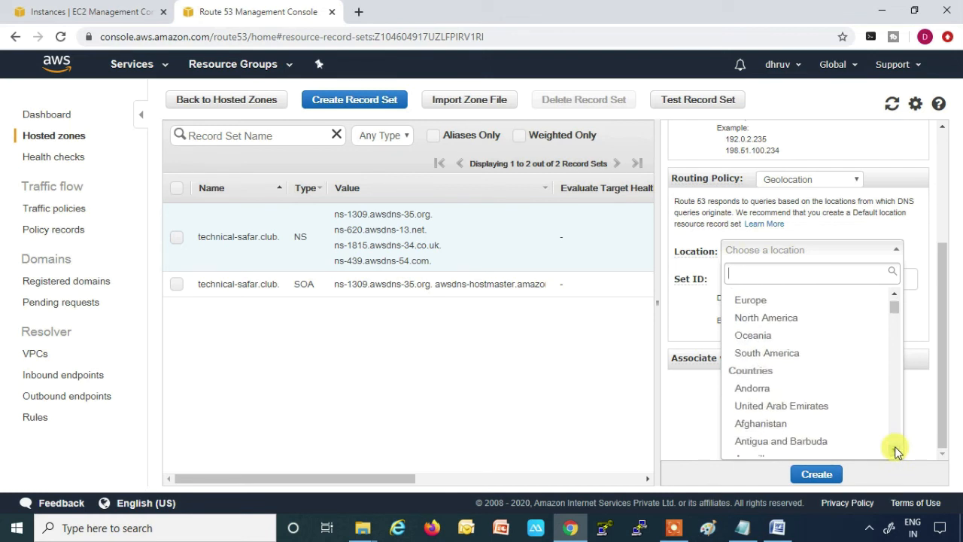
{"action": "scroll", "coordinate": [895, 450], "scroll_direction": "down", "scroll_amount": 5}
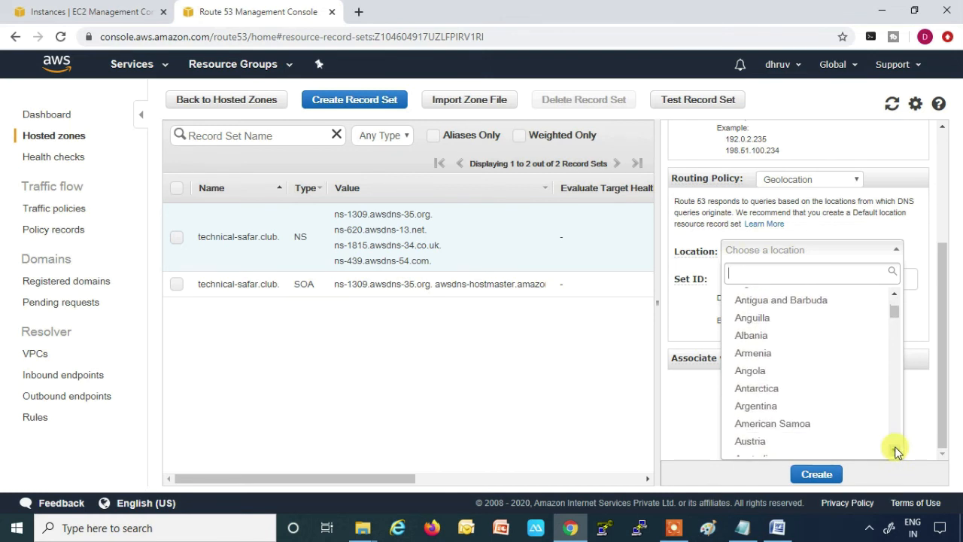
{"action": "scroll", "coordinate": [896, 450], "scroll_direction": "down", "scroll_amount": 9}
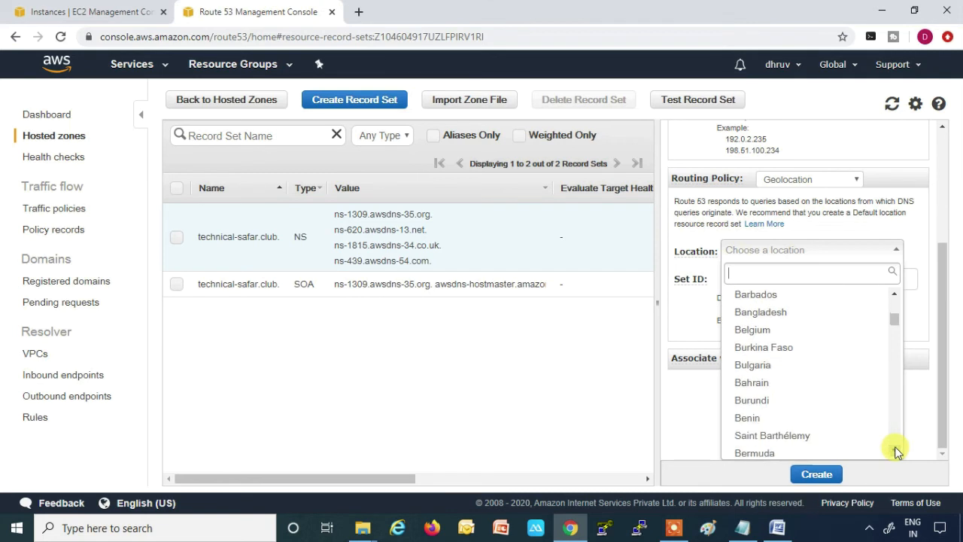
{"action": "scroll", "coordinate": [895, 450], "scroll_direction": "down", "scroll_amount": 10}
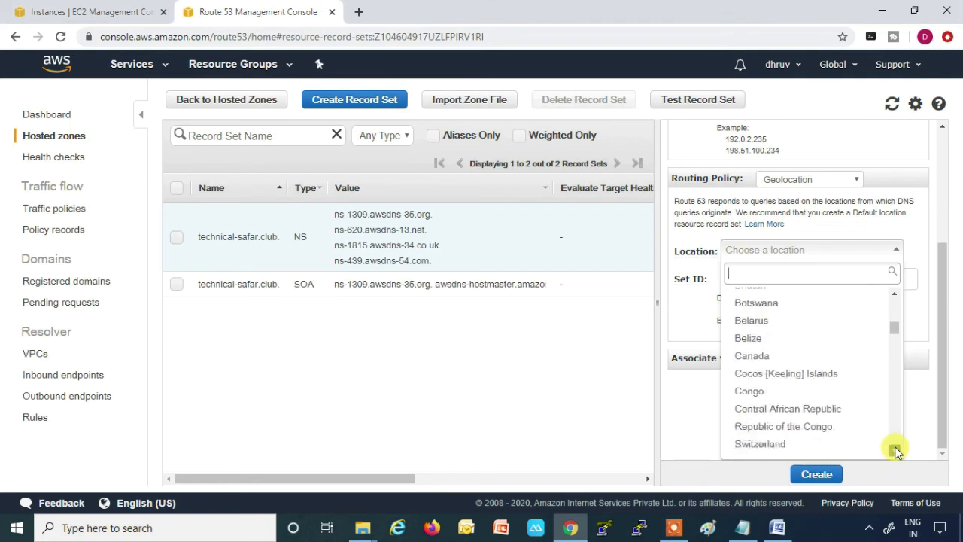
{"action": "scroll", "coordinate": [895, 450], "scroll_direction": "down", "scroll_amount": 5}
{"action": "scroll", "coordinate": [896, 450], "scroll_direction": "down", "scroll_amount": 10}
{"action": "scroll", "coordinate": [895, 450], "scroll_direction": "down", "scroll_amount": 10}
{"action": "scroll", "coordinate": [895, 450], "scroll_direction": "down", "scroll_amount": 10}
{"action": "scroll", "coordinate": [896, 450], "scroll_direction": "down", "scroll_amount": 2}
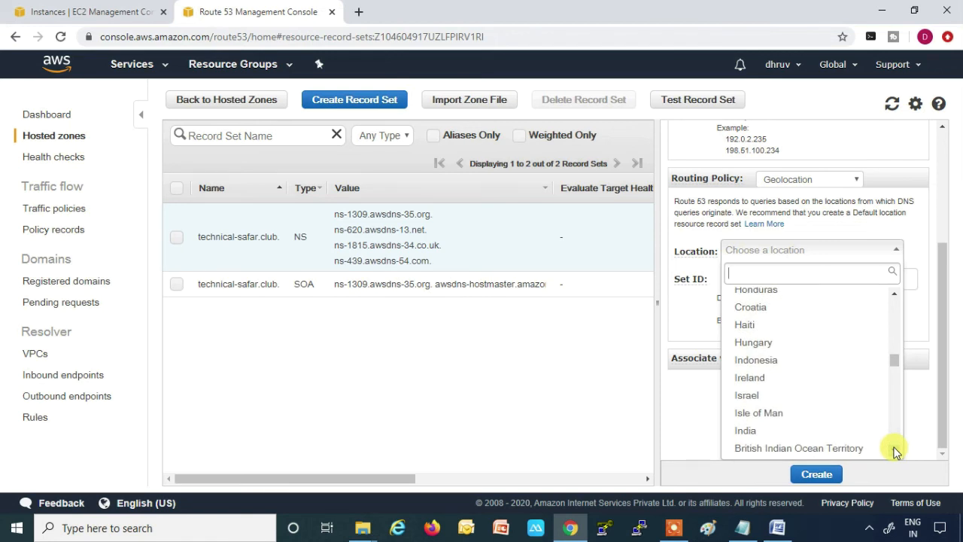
{"action": "left_click", "coordinate": [787, 430]}
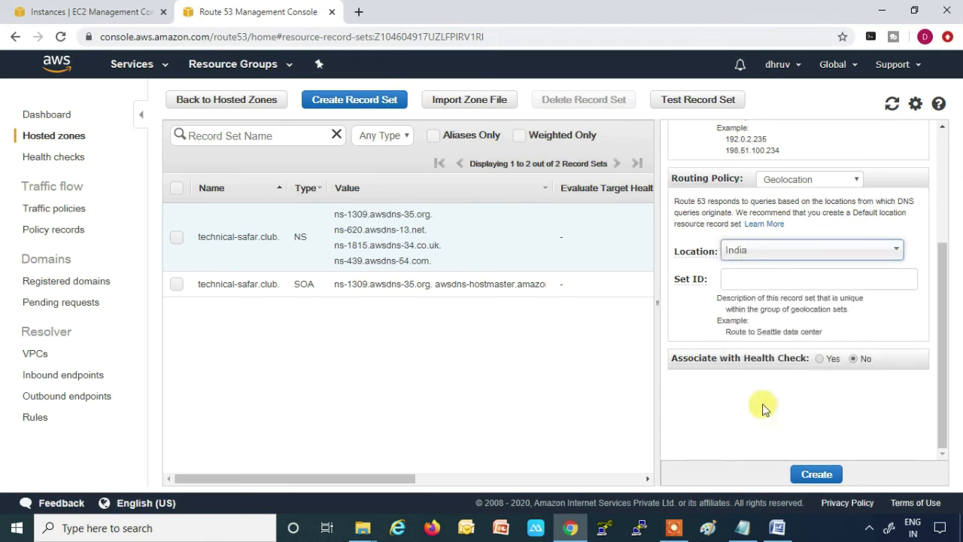
Step: Create the India record set with the set ID Mumbai and check its geolocation in the record list
{"action": "left_click", "coordinate": [731, 280]}
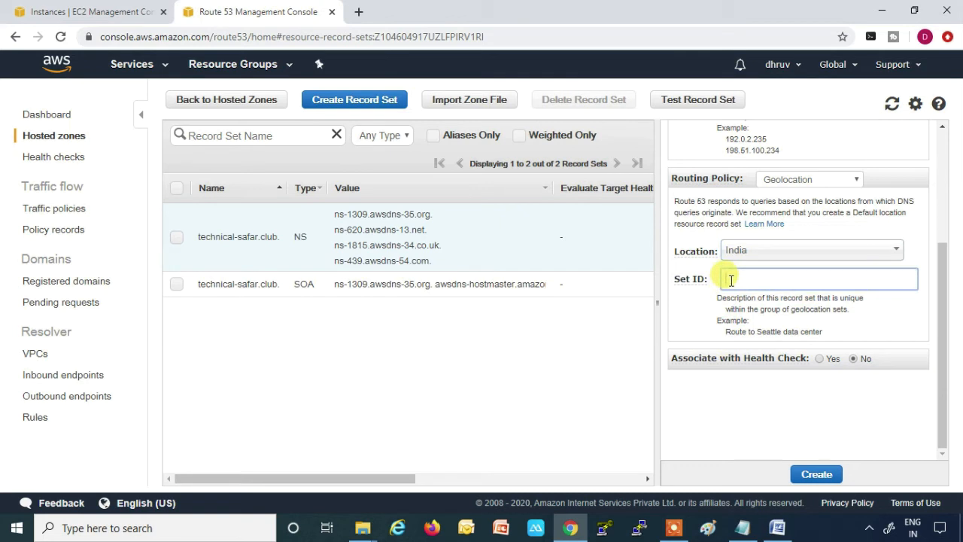
{"action": "type", "text": "Mumbai"}
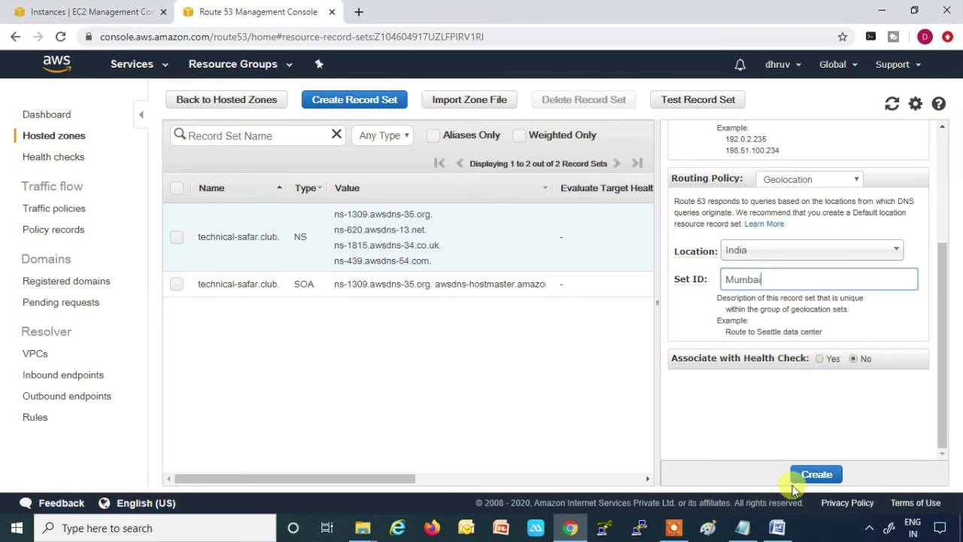
{"action": "left_click", "coordinate": [814, 476]}
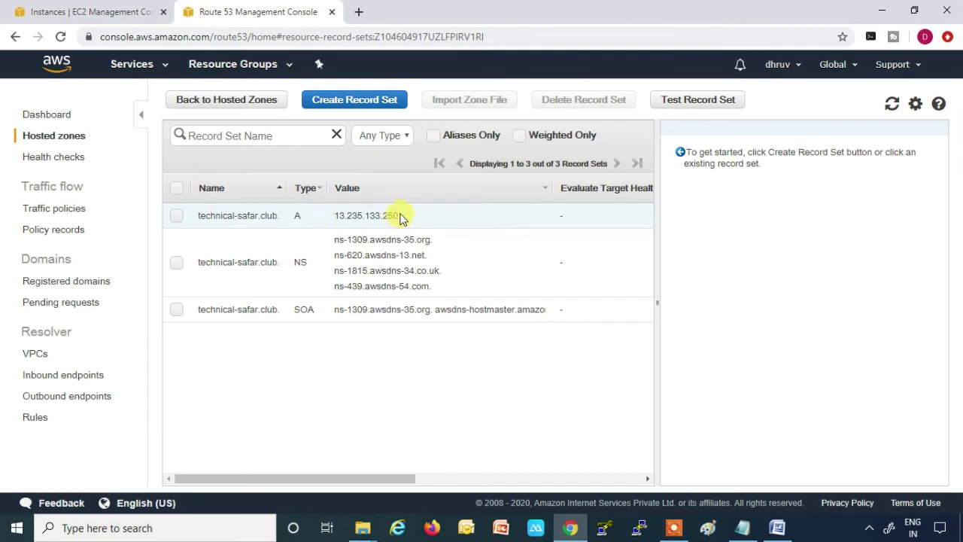
{"action": "left_click_drag", "start_coordinate": [334, 482], "coordinate": [493, 478]}
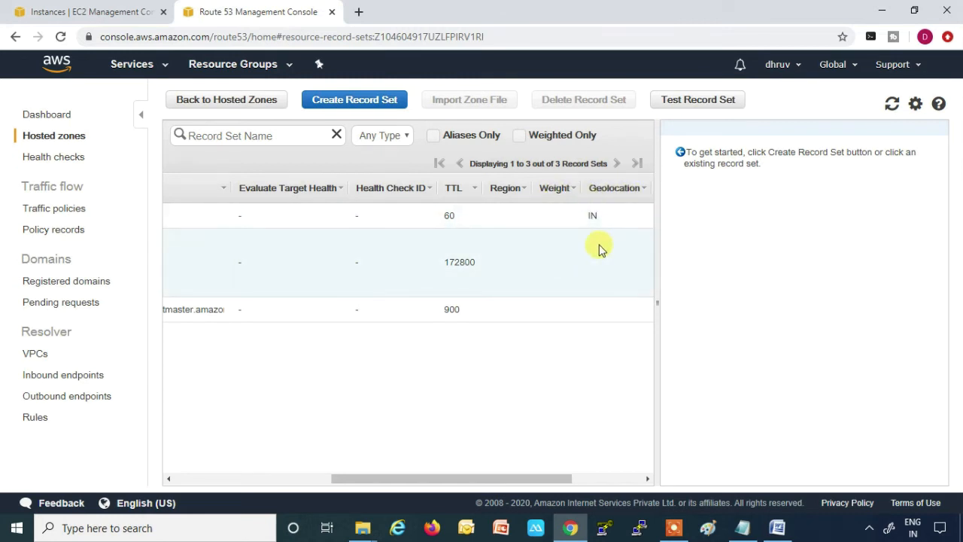
{"action": "left_click_drag", "start_coordinate": [487, 477], "coordinate": [290, 447]}
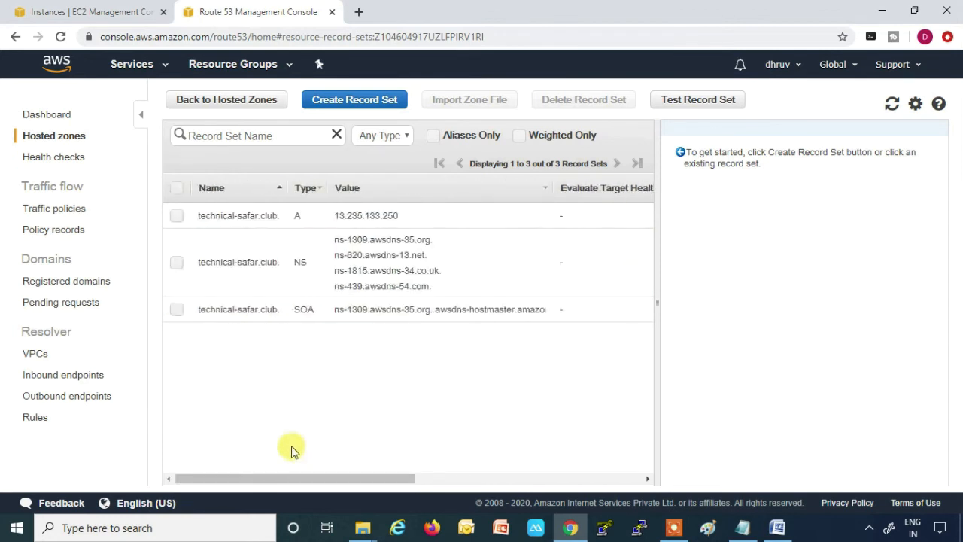
Step: Start a second record set with a TTL of 60 seconds and the Ireland IP 3.250.169.67 copied from Notepad as its value
{"action": "left_click", "coordinate": [345, 109]}
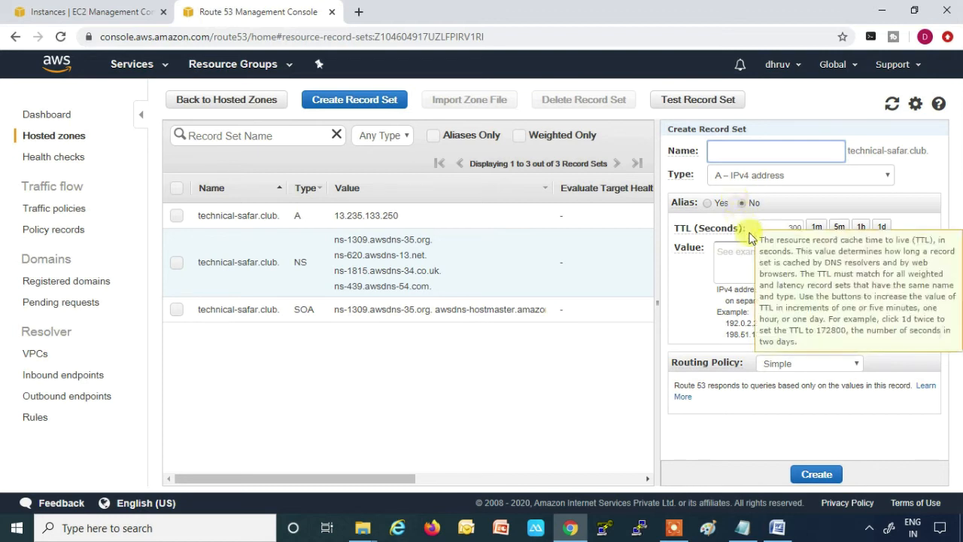
{"action": "double_click", "coordinate": [799, 228]}
{"action": "type", "text": "60"}
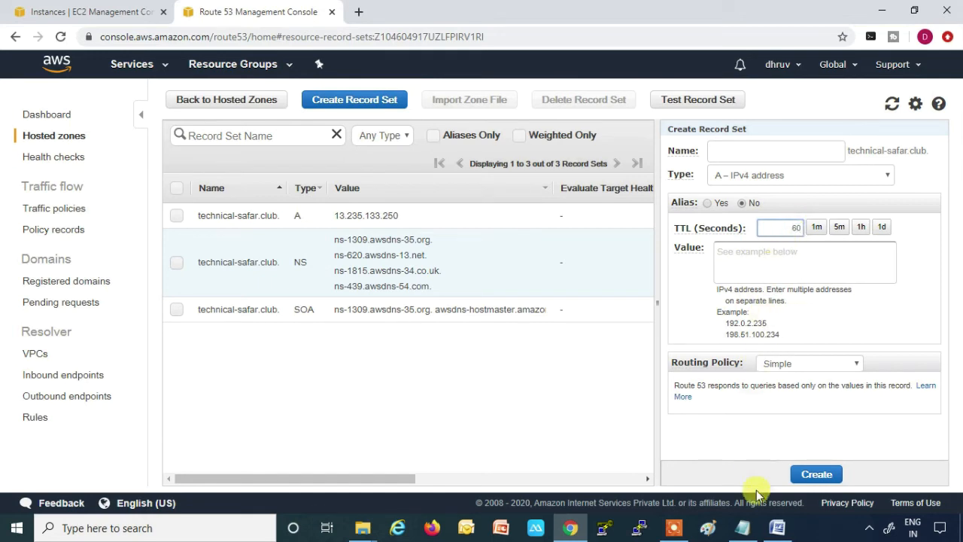
{"action": "left_click", "coordinate": [743, 528]}
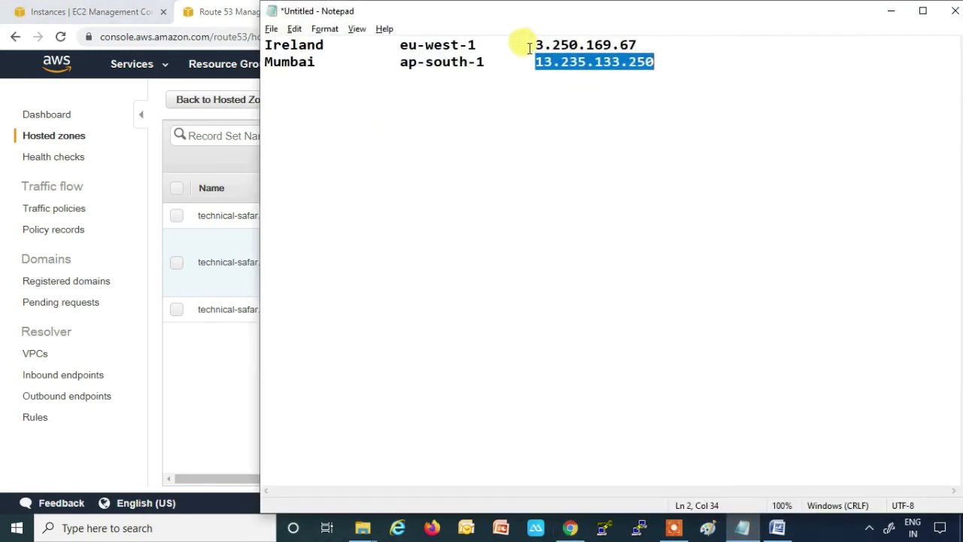
{"action": "left_click_drag", "start_coordinate": [535, 44], "coordinate": [639, 46]}
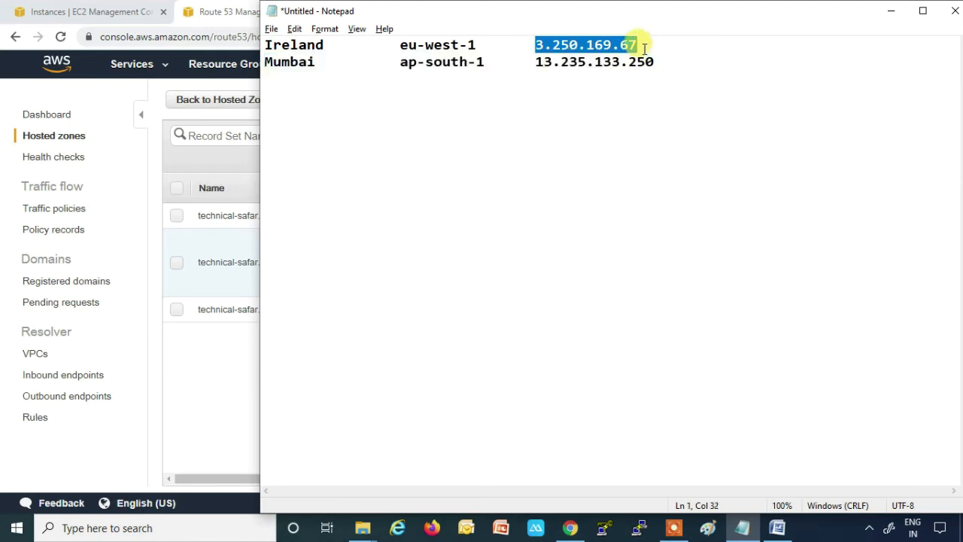
{"action": "right_click", "coordinate": [582, 45]}
{"action": "left_click", "coordinate": [609, 90]}
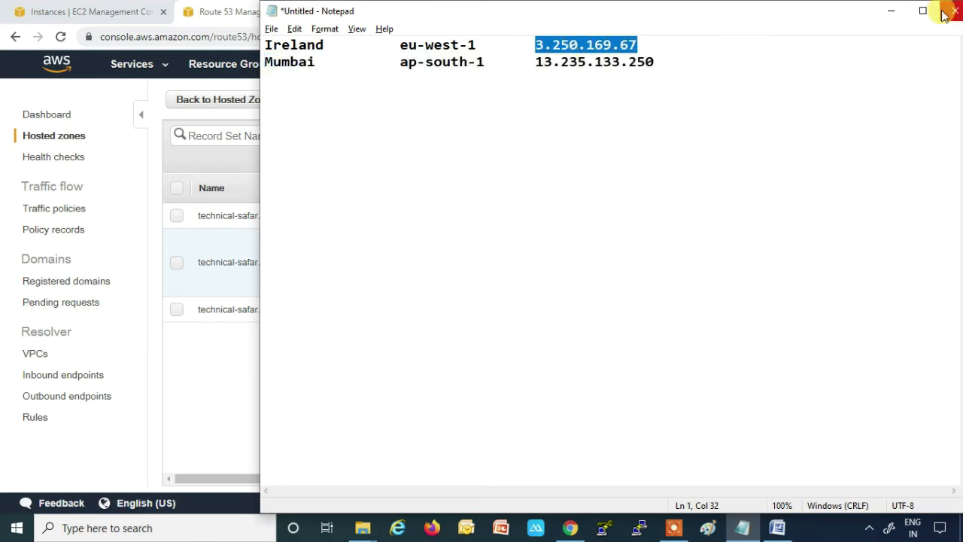
{"action": "left_click", "coordinate": [891, 11]}
{"action": "left_click", "coordinate": [734, 255]}
{"action": "key", "text": "ctrl+v"}
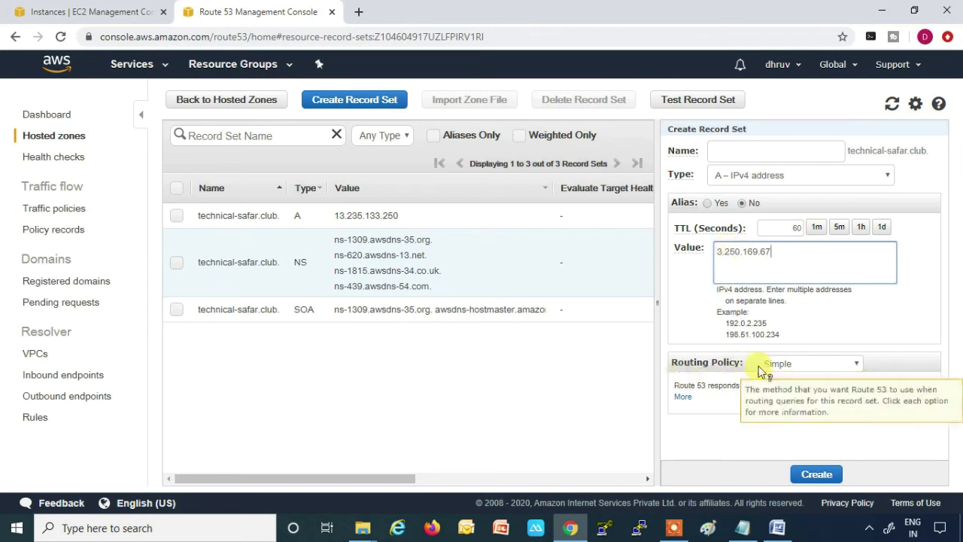
Step: Set the second record's routing policy to Geolocation with the location Europe and the set ID Ireland
{"action": "left_click", "coordinate": [791, 365]}
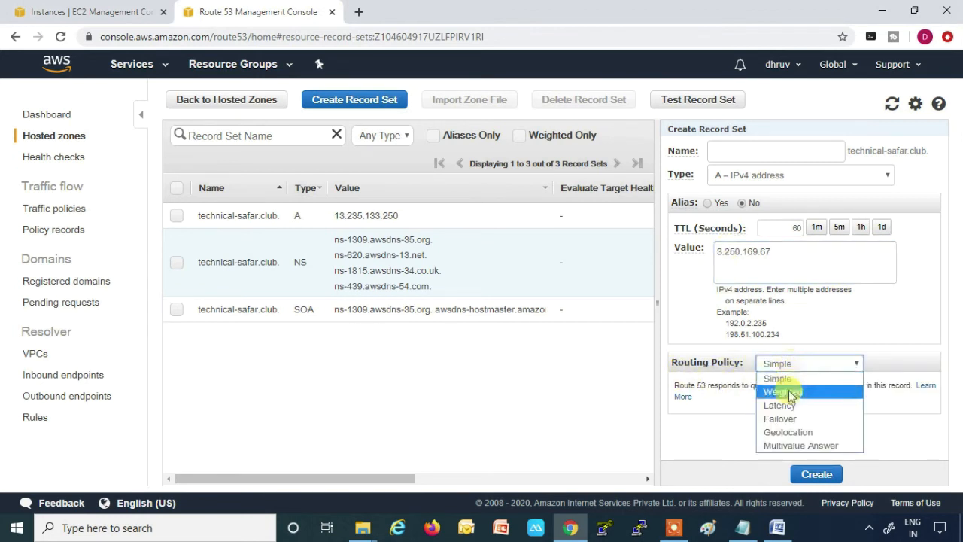
{"action": "scroll", "coordinate": [769, 374], "scroll_direction": "down", "scroll_amount": 3}
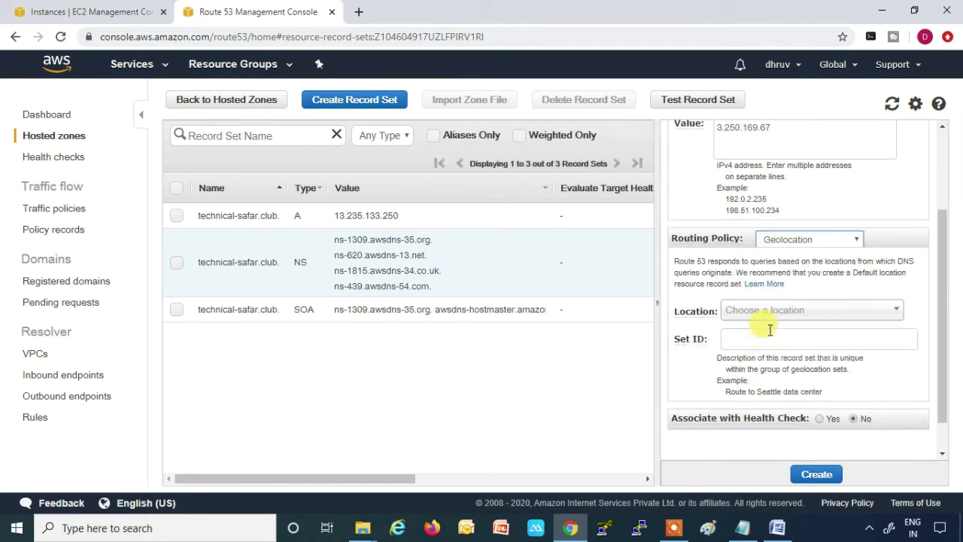
{"action": "left_click", "coordinate": [832, 279]}
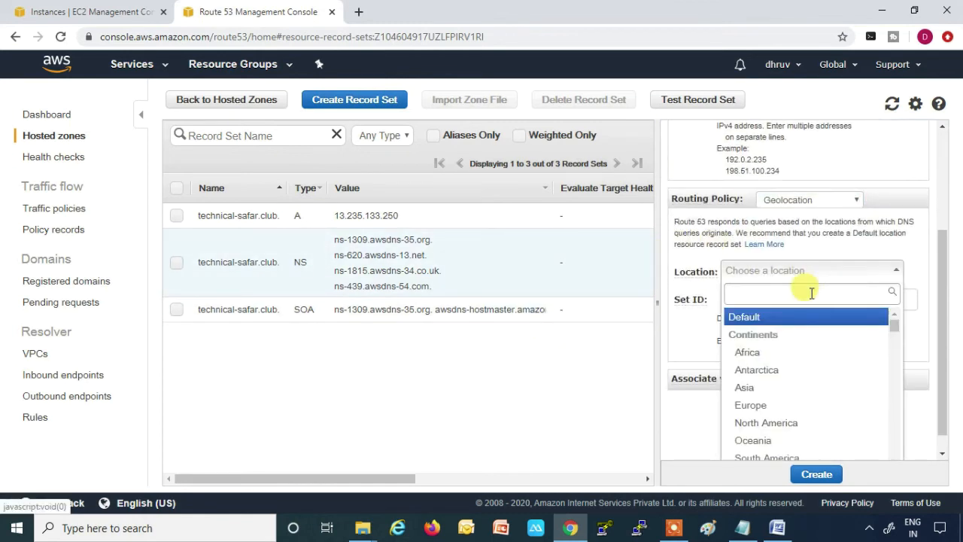
{"action": "left_click", "coordinate": [764, 400]}
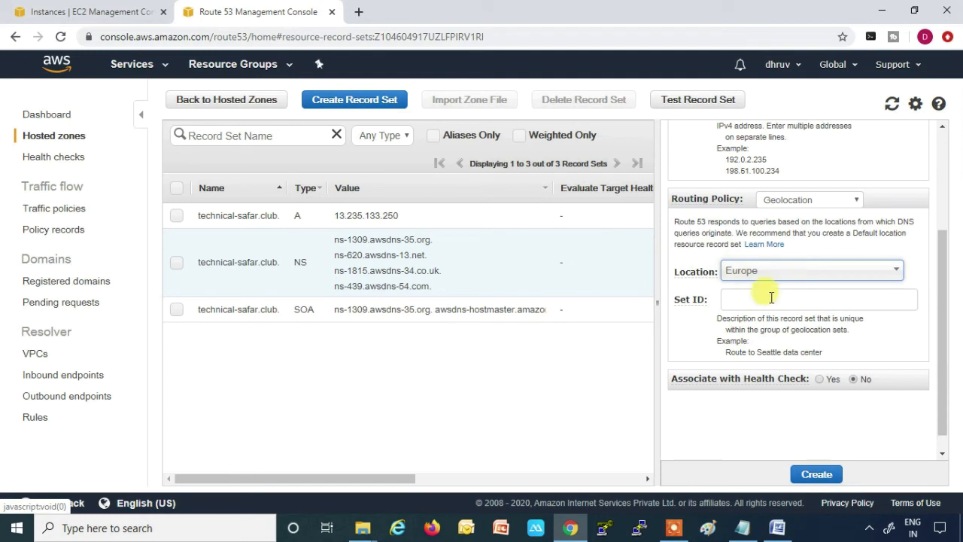
{"action": "left_click", "coordinate": [772, 297]}
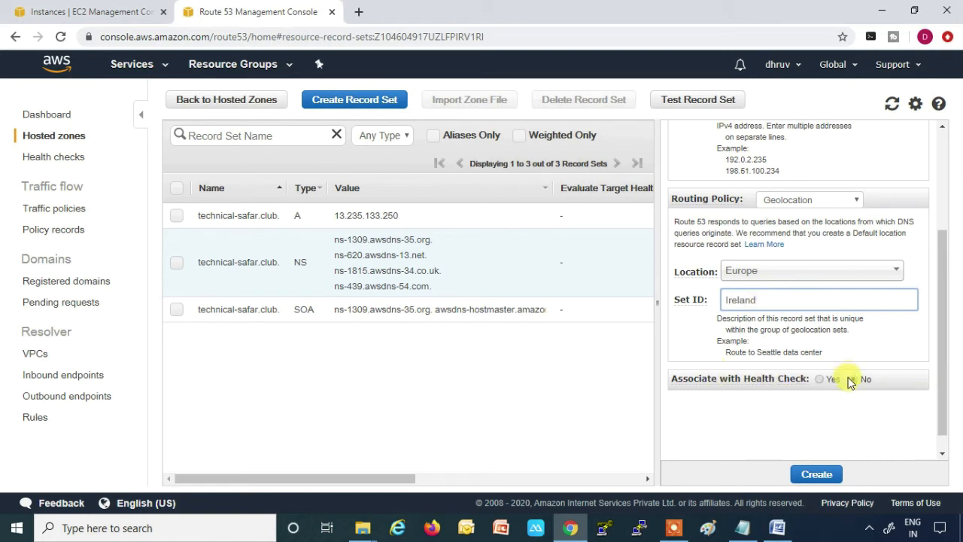
Step: Create the Ireland record set and check the geolocation and set ID of both A records in the record list
{"action": "left_click", "coordinate": [808, 475]}
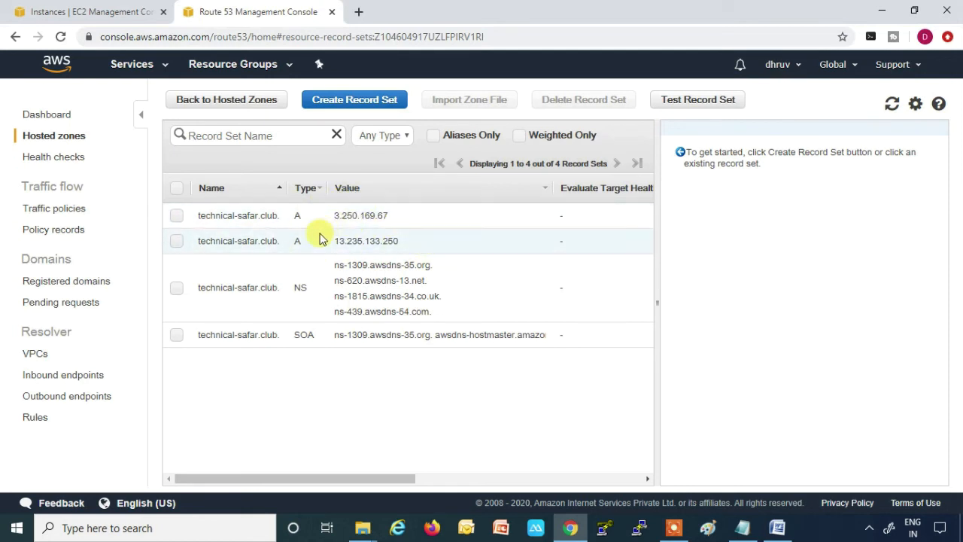
{"action": "left_click_drag", "start_coordinate": [387, 476], "coordinate": [640, 474]}
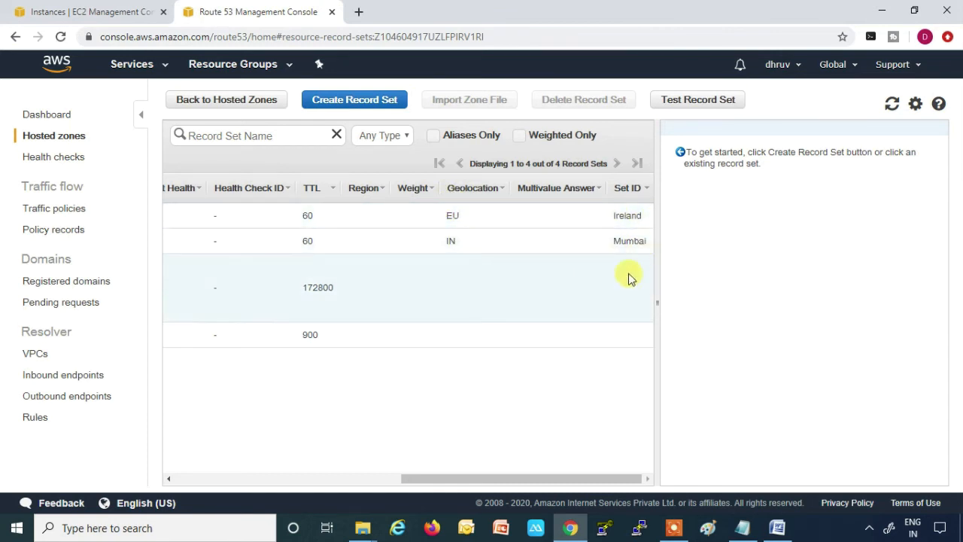
{"action": "mouse_move", "coordinate": [511, 478]}
{"action": "left_mouse_down"}
{"action": "mouse_move", "coordinate": [284, 478]}
{"action": "mouse_move", "coordinate": [195, 462]}
{"action": "left_mouse_up"}
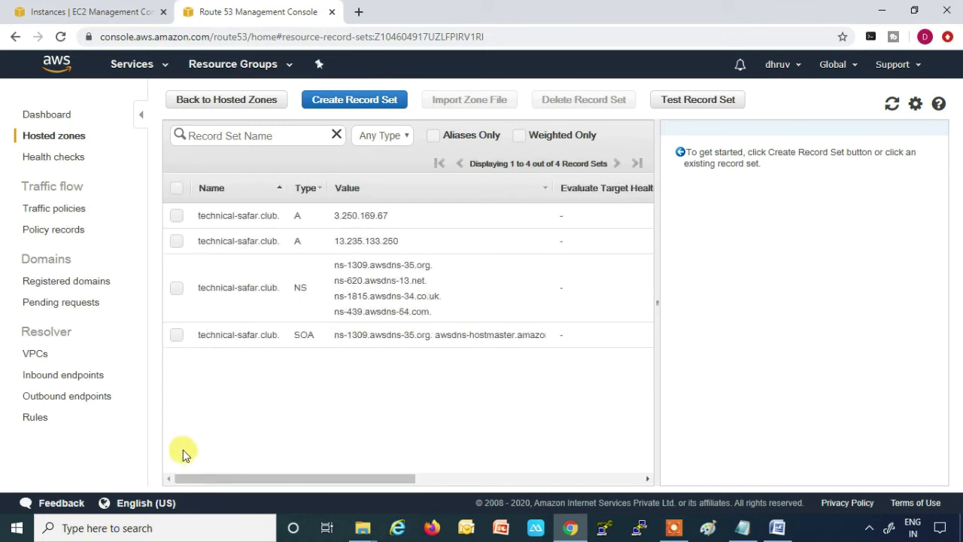
Step: Start a health check named Ireland-HC that monitors the endpoint 3.250.169.67 over HTTP on port 80
{"action": "left_click", "coordinate": [58, 162]}
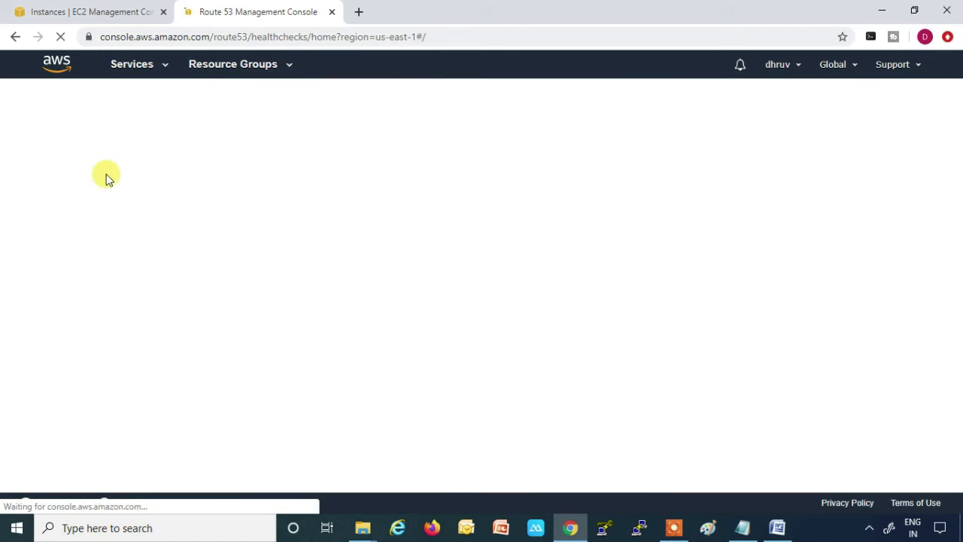
{"action": "left_click", "coordinate": [201, 213]}
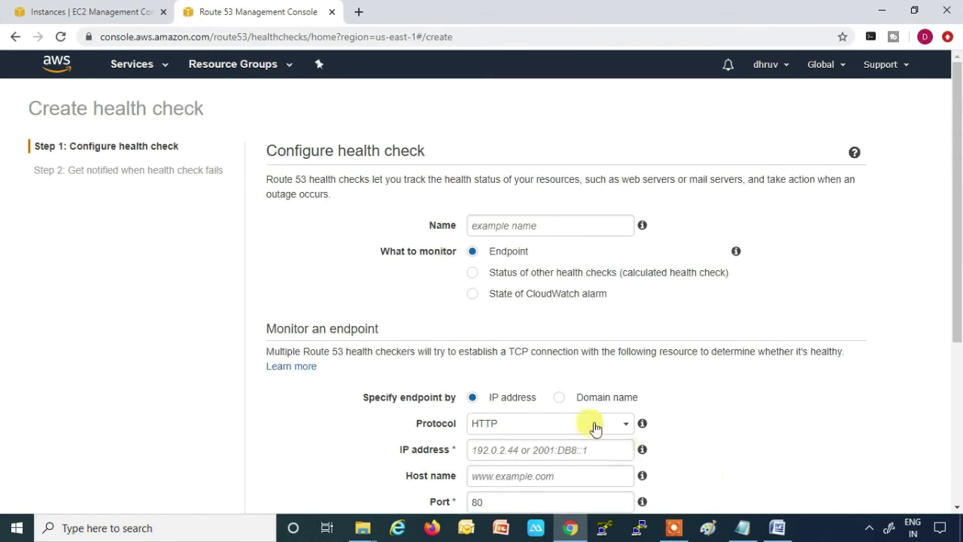
{"action": "left_click", "coordinate": [511, 225]}
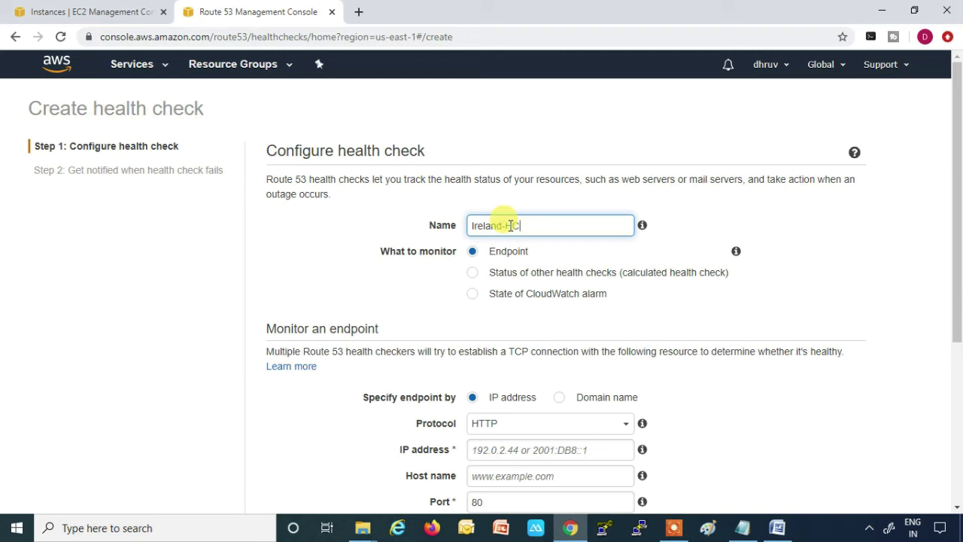
{"action": "left_click", "coordinate": [478, 456]}
{"action": "key", "text": "ctrl+v"}
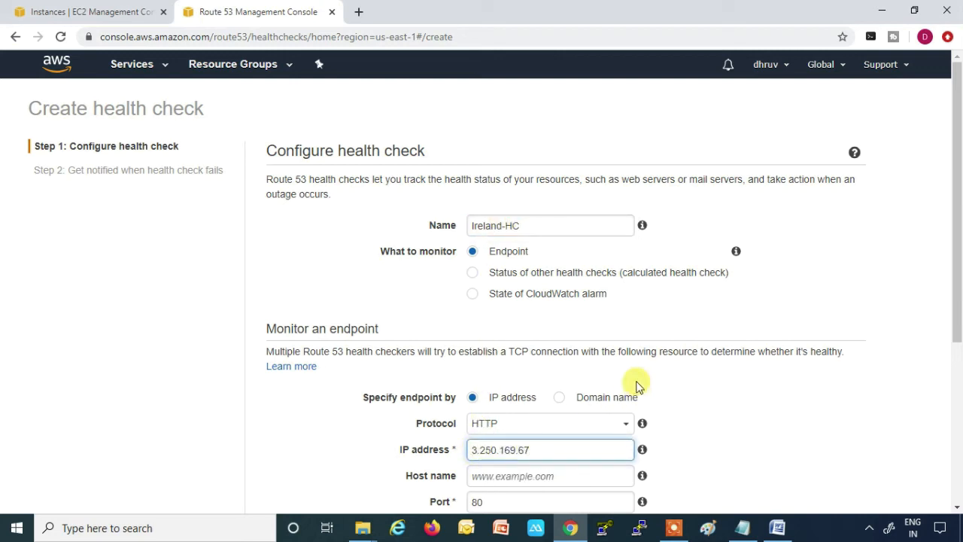
{"action": "scroll", "coordinate": [598, 461], "scroll_direction": "down", "scroll_amount": 3}
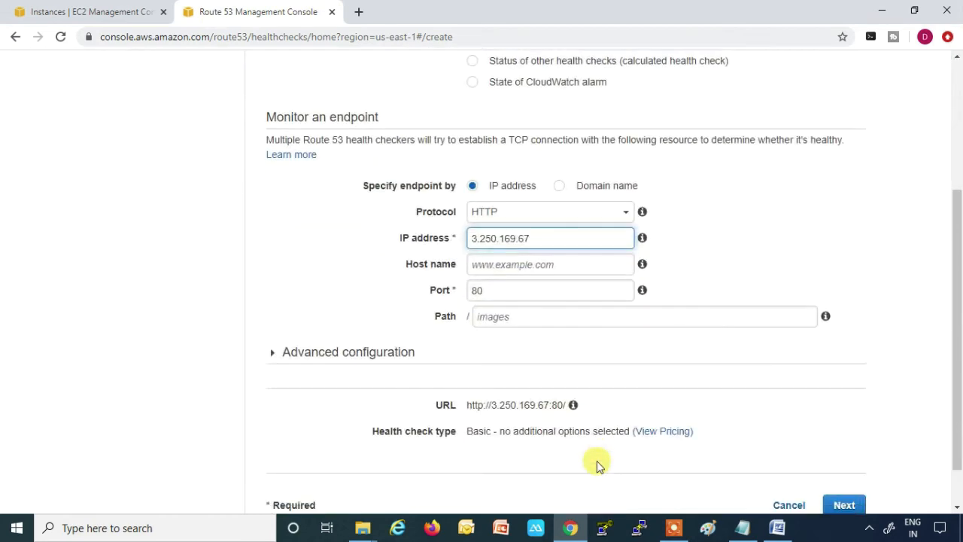
Step: Copy the Mumbai IP address 13.235.133.250 from Notepad and return to the health check form
{"action": "left_click", "coordinate": [743, 525]}
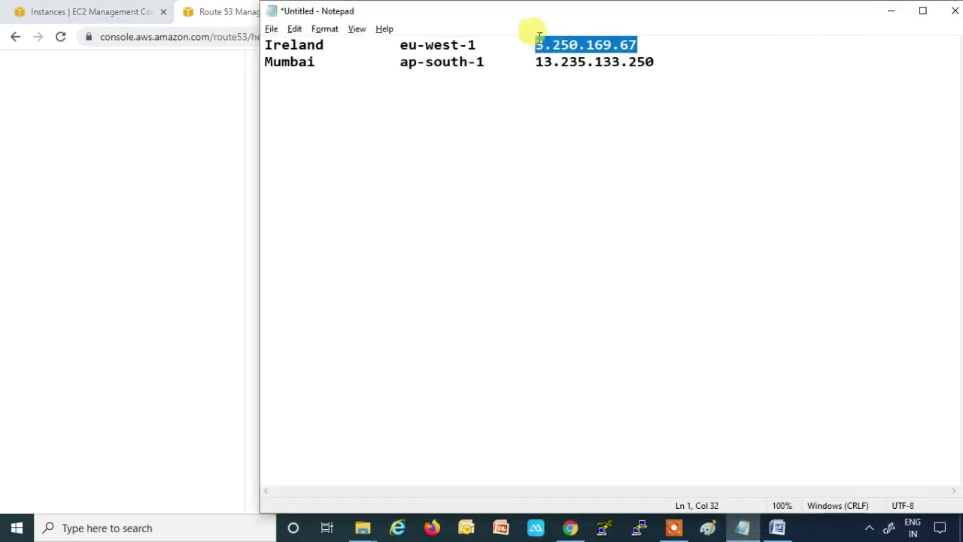
{"action": "left_click_drag", "start_coordinate": [671, 62], "coordinate": [536, 62]}
{"action": "right_click", "coordinate": [548, 60]}
{"action": "left_click", "coordinate": [584, 103]}
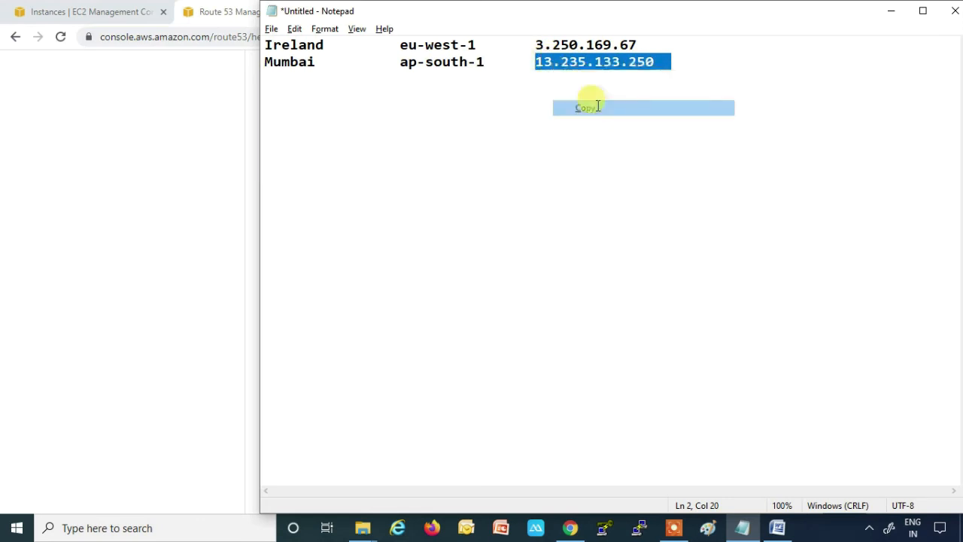
{"action": "left_click", "coordinate": [891, 11]}
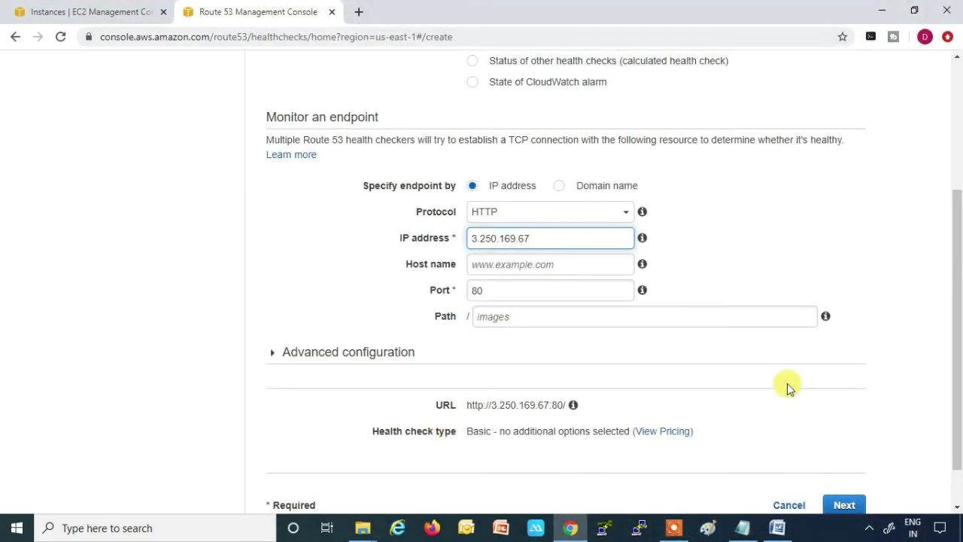
Step: Finish creating the Ireland-HC health check without an alarm
{"action": "scroll", "coordinate": [805, 422], "scroll_direction": "down", "scroll_amount": 1}
{"action": "left_click", "coordinate": [843, 454]}
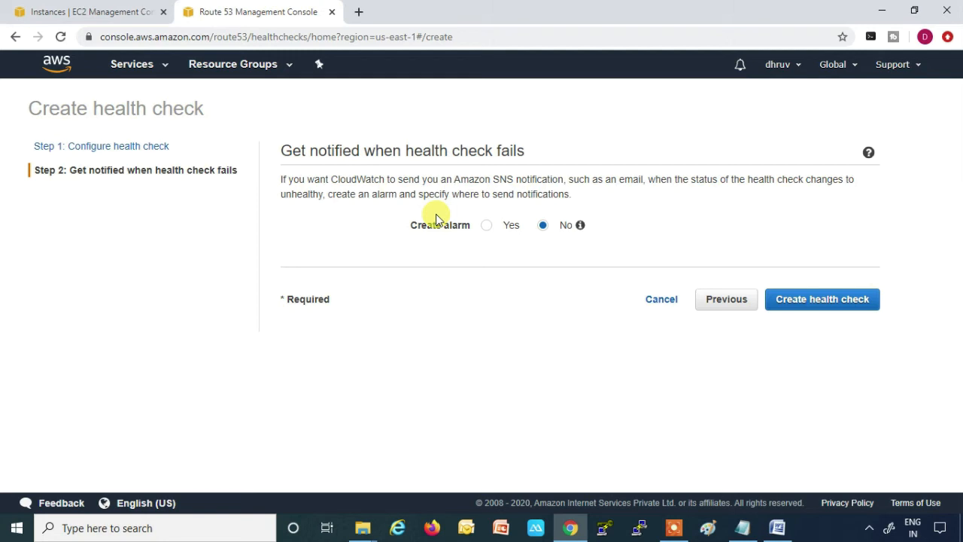
{"action": "left_click", "coordinate": [818, 304]}
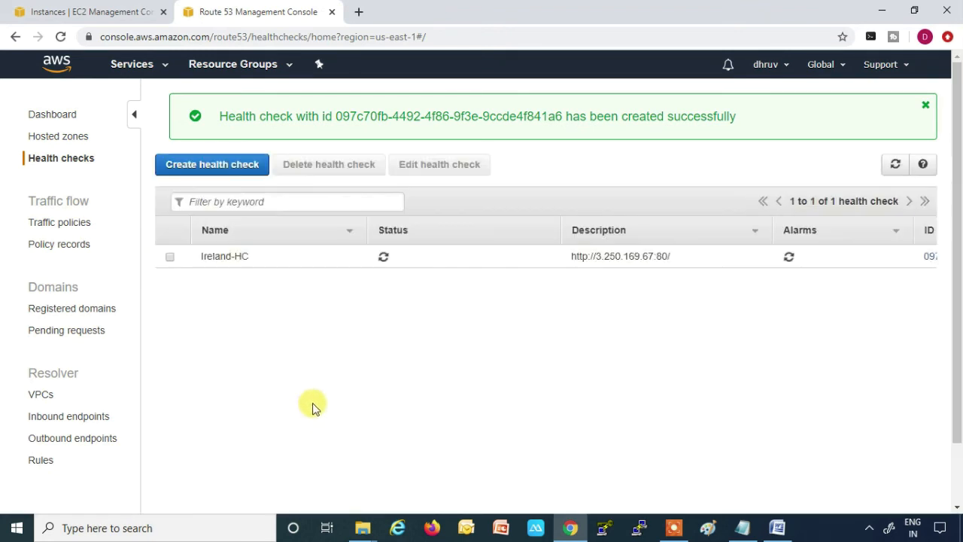
Step: Create an HTTP health check named Mumbai-HC for the IP 13.235.133.250 without an alarm, comparing the address with the Notepad entry
{"action": "left_click", "coordinate": [216, 164]}
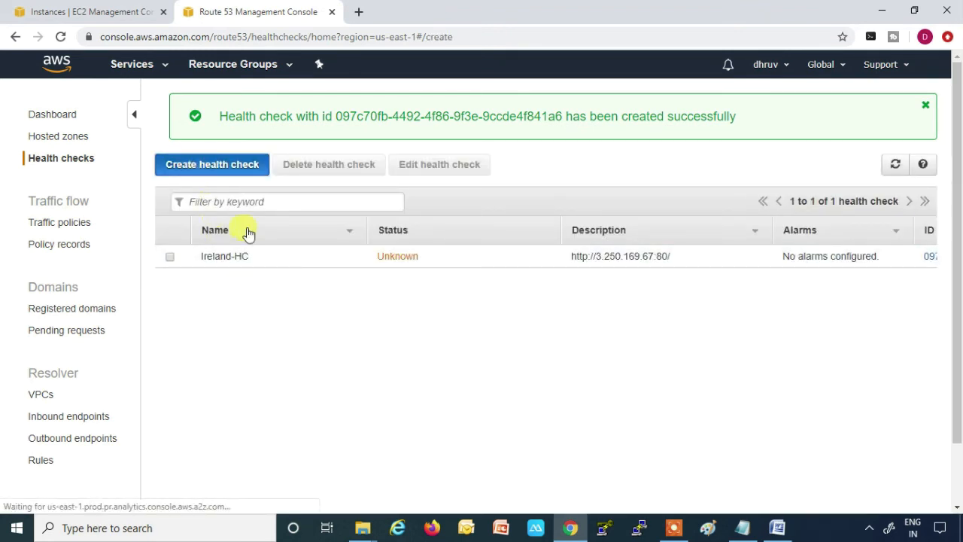
{"action": "left_click", "coordinate": [484, 226]}
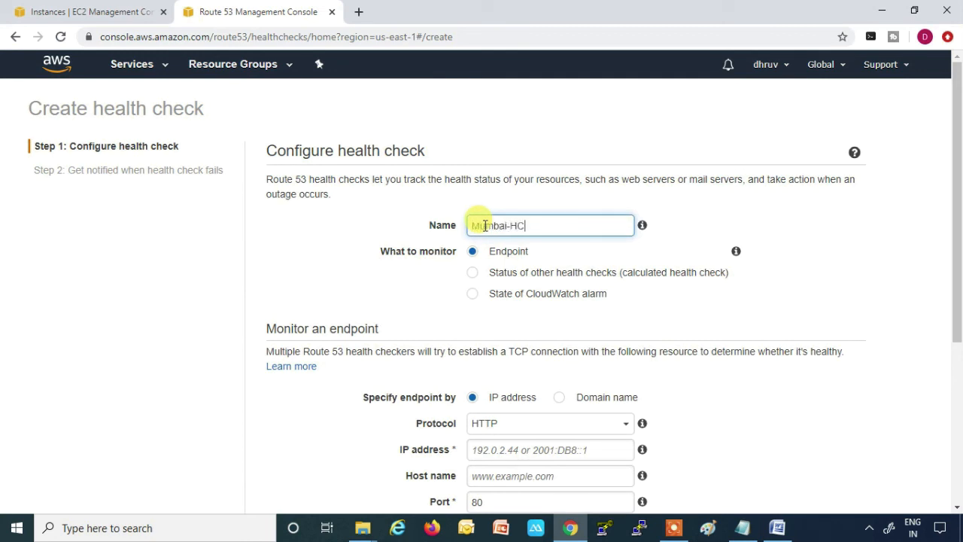
{"action": "left_click", "coordinate": [501, 450]}
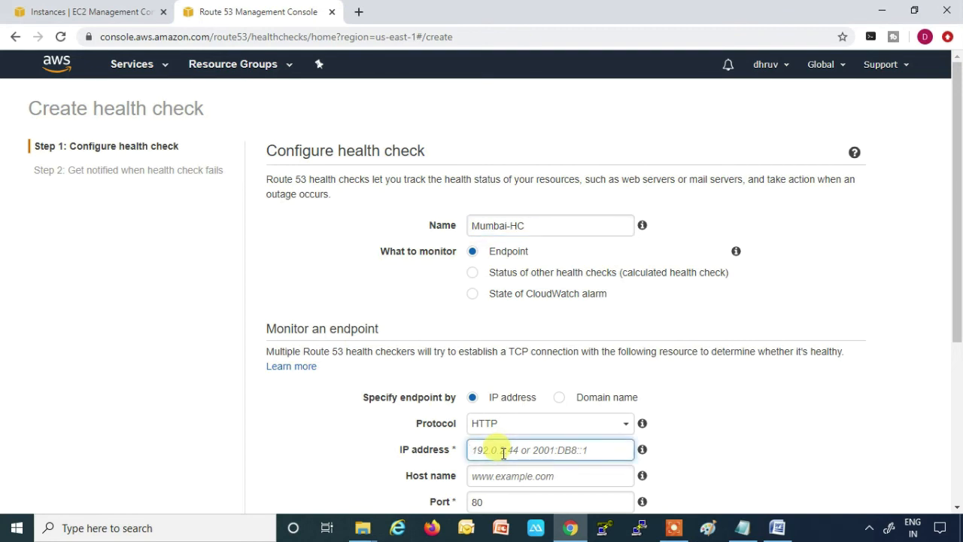
{"action": "key", "text": "ctrl+v"}
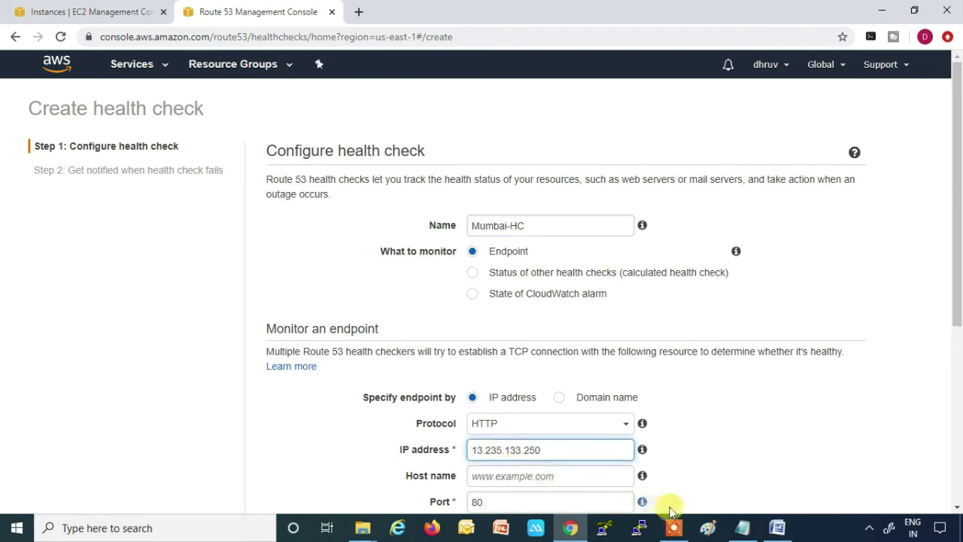
{"action": "left_click", "coordinate": [745, 531]}
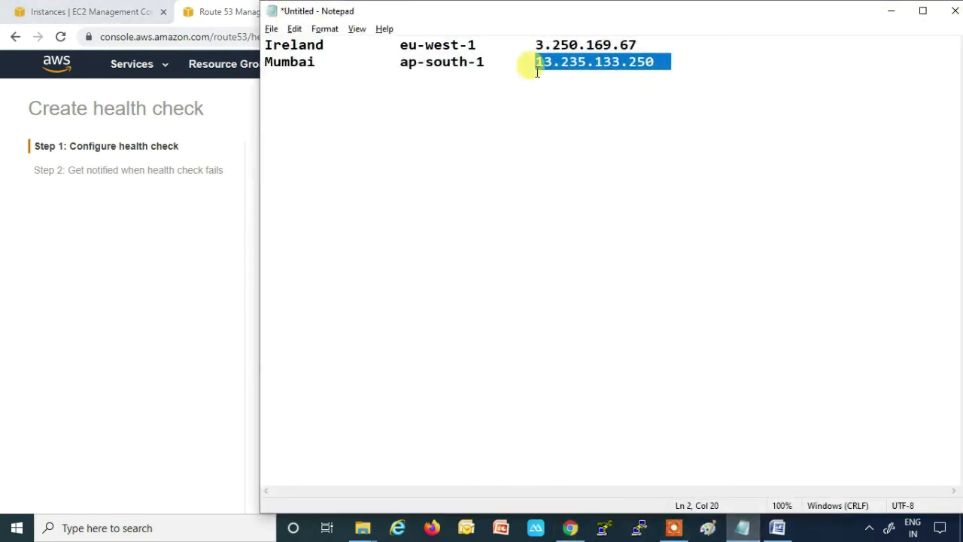
{"action": "left_click", "coordinate": [890, 11]}
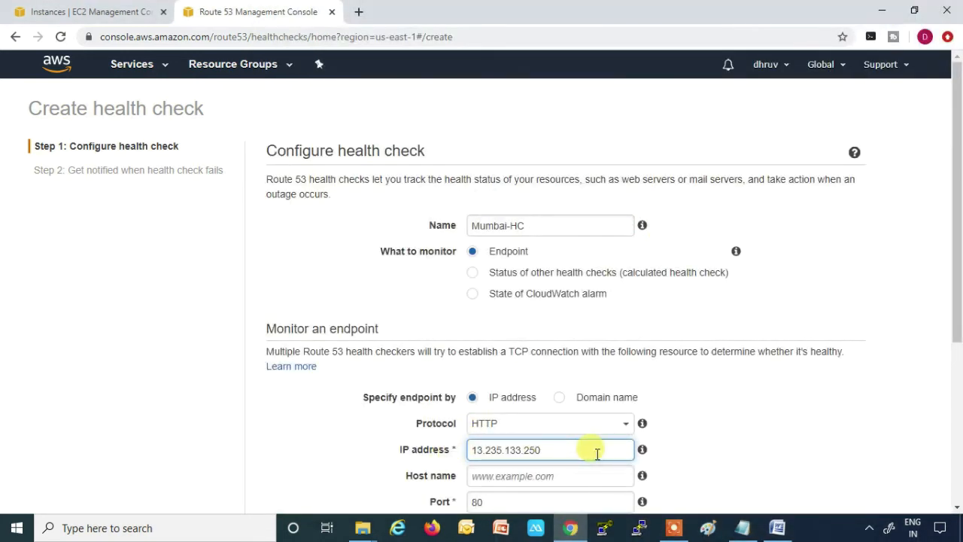
{"action": "scroll", "coordinate": [596, 451], "scroll_direction": "down", "scroll_amount": 4}
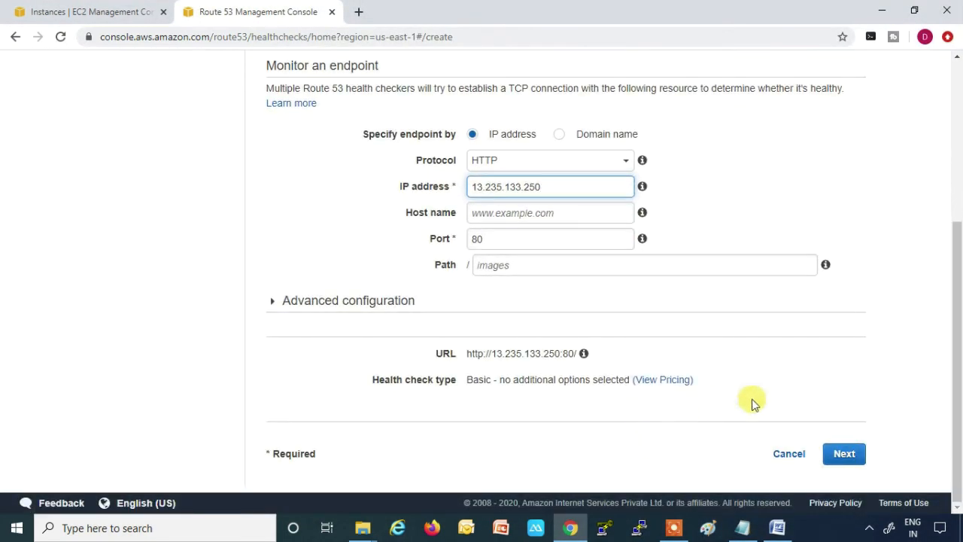
{"action": "left_click", "coordinate": [843, 453]}
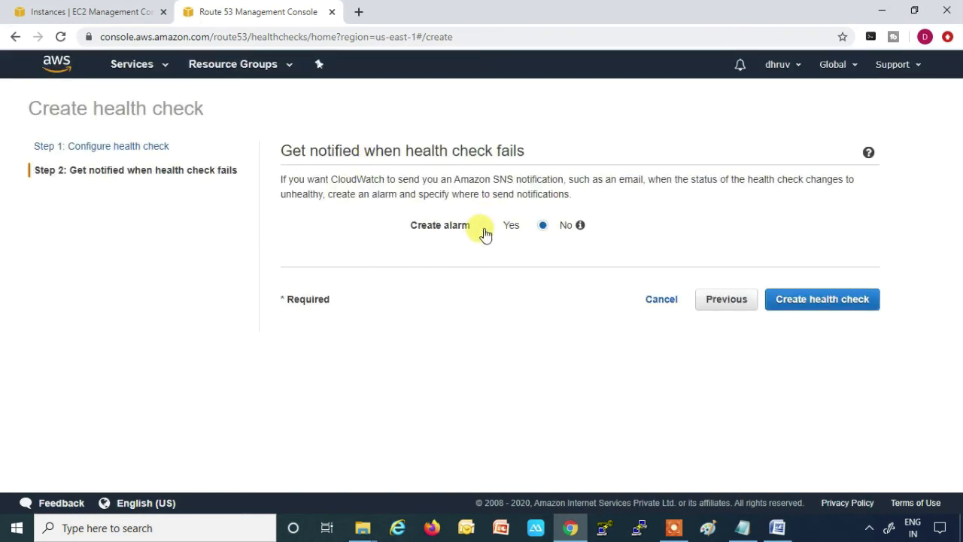
{"action": "left_click", "coordinate": [838, 305]}
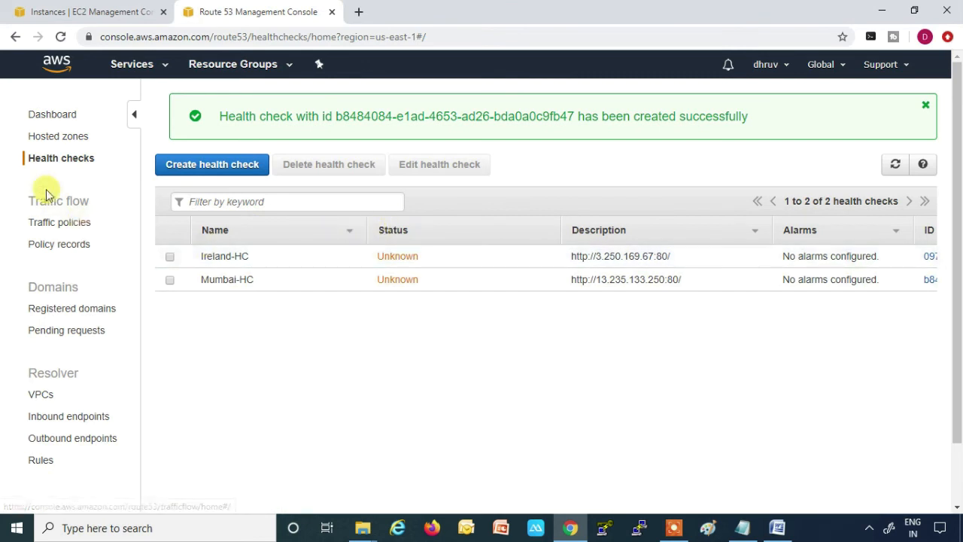
Step: In the hosted zone's record sets, associate the Mumbai A record with the Mumbai-HC health check and save it
{"action": "left_click", "coordinate": [40, 143]}
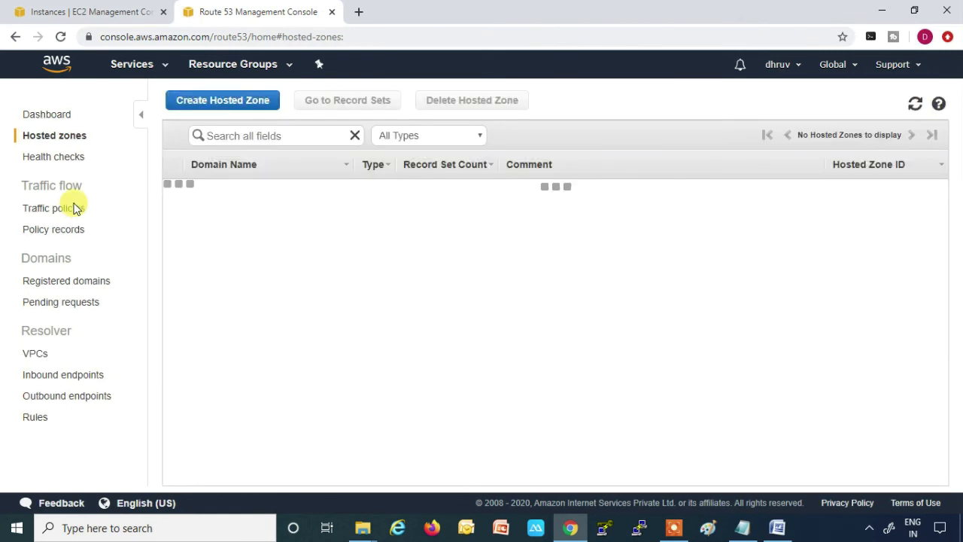
{"action": "left_click", "coordinate": [251, 193]}
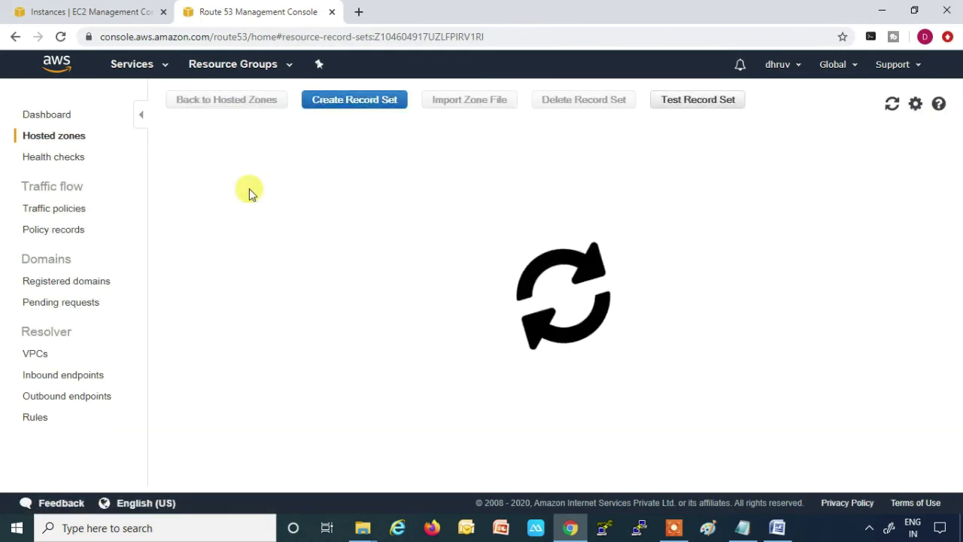
{"action": "left_click_drag", "start_coordinate": [368, 479], "coordinate": [243, 477]}
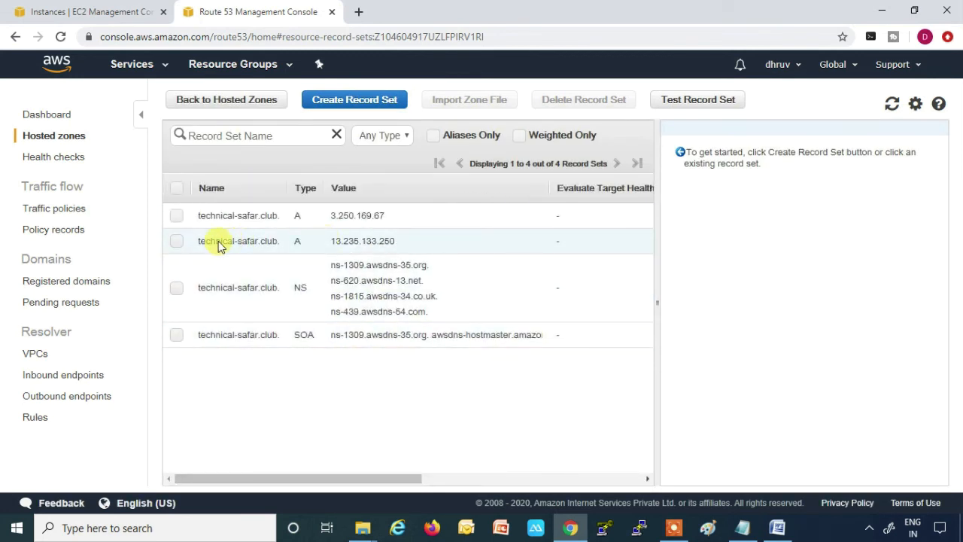
{"action": "left_click", "coordinate": [177, 241]}
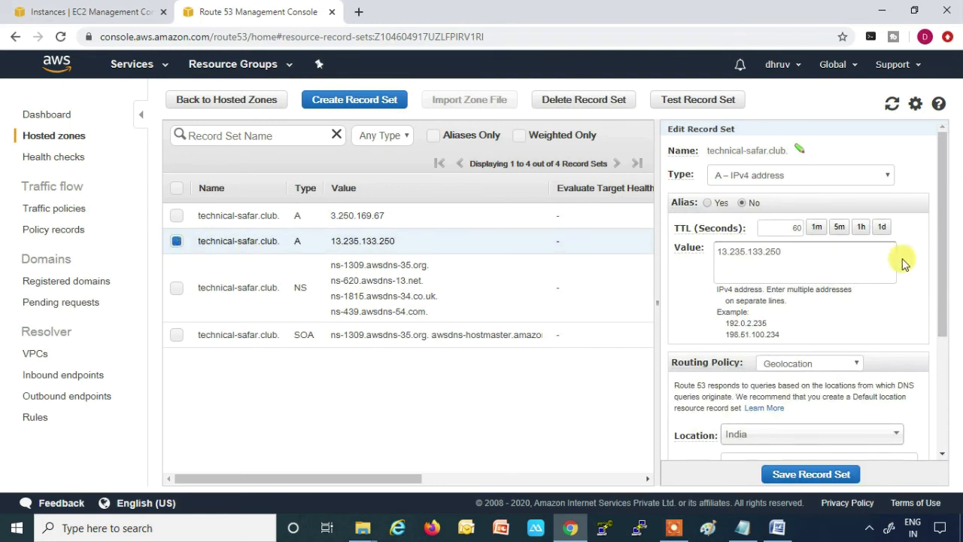
{"action": "left_click_drag", "start_coordinate": [943, 292], "coordinate": [937, 375]}
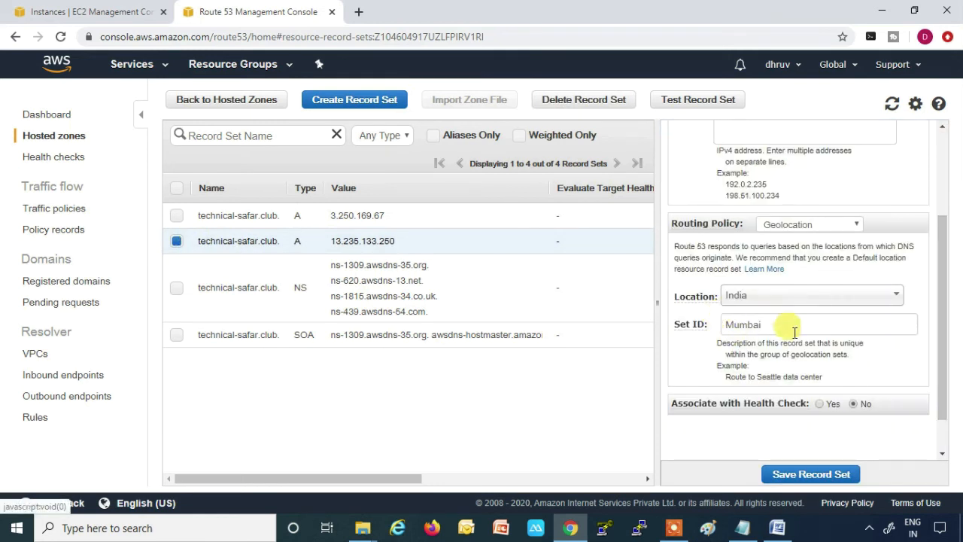
{"action": "left_click", "coordinate": [820, 405]}
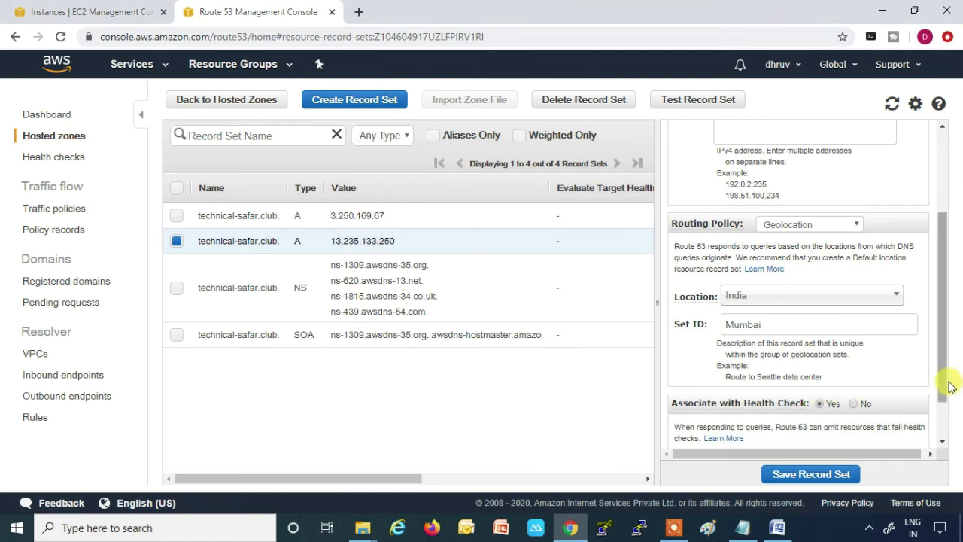
{"action": "left_click_drag", "start_coordinate": [944, 378], "coordinate": [942, 424]}
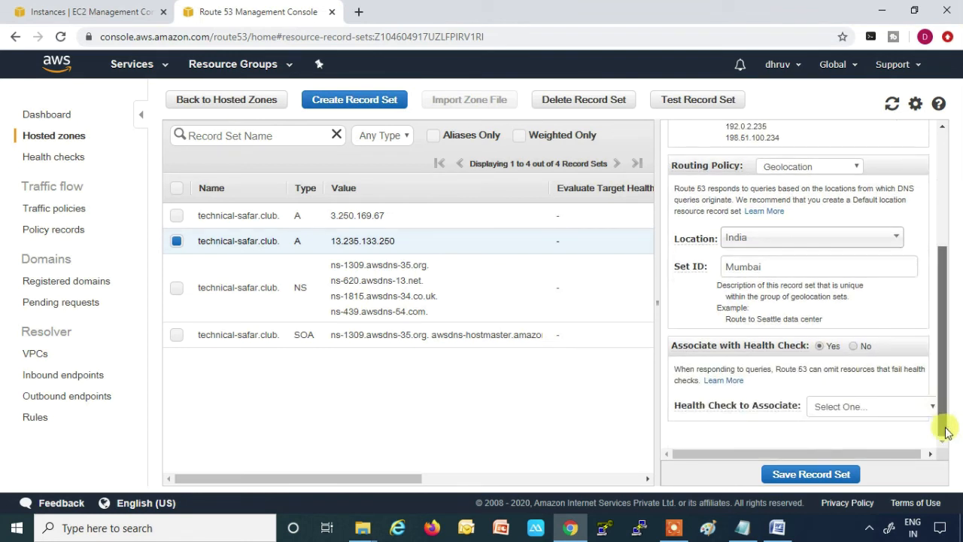
{"action": "left_click", "coordinate": [879, 408]}
{"action": "left_click", "coordinate": [862, 451]}
{"action": "left_click", "coordinate": [827, 475]}
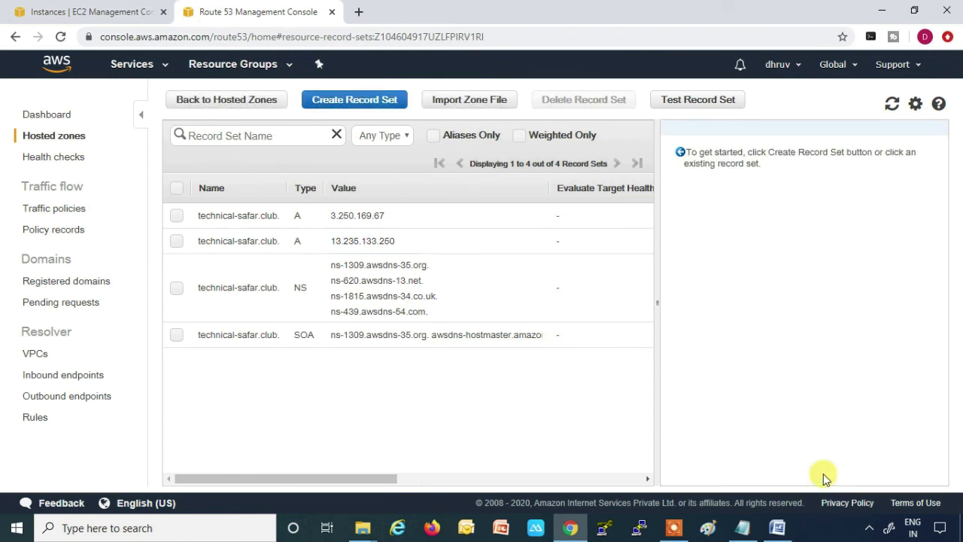
Step: Associate the Ireland A record with the Ireland-HC health check and save the record set
{"action": "left_click", "coordinate": [178, 217]}
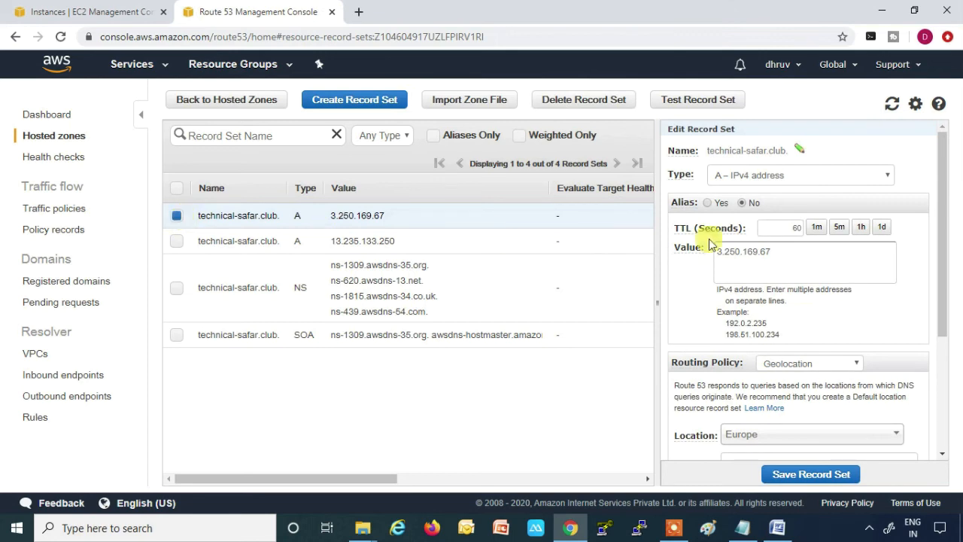
{"action": "left_click_drag", "start_coordinate": [944, 275], "coordinate": [957, 366]}
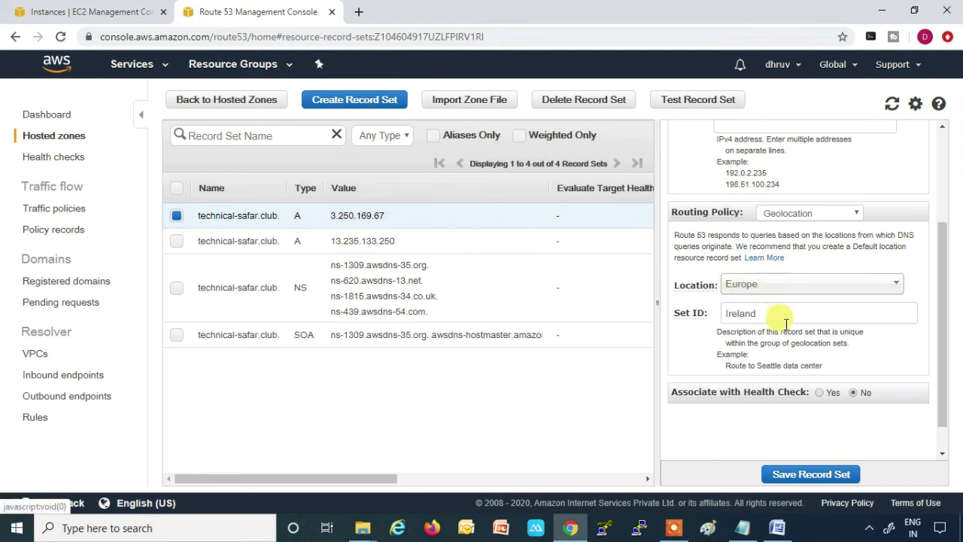
{"action": "left_click", "coordinate": [818, 392]}
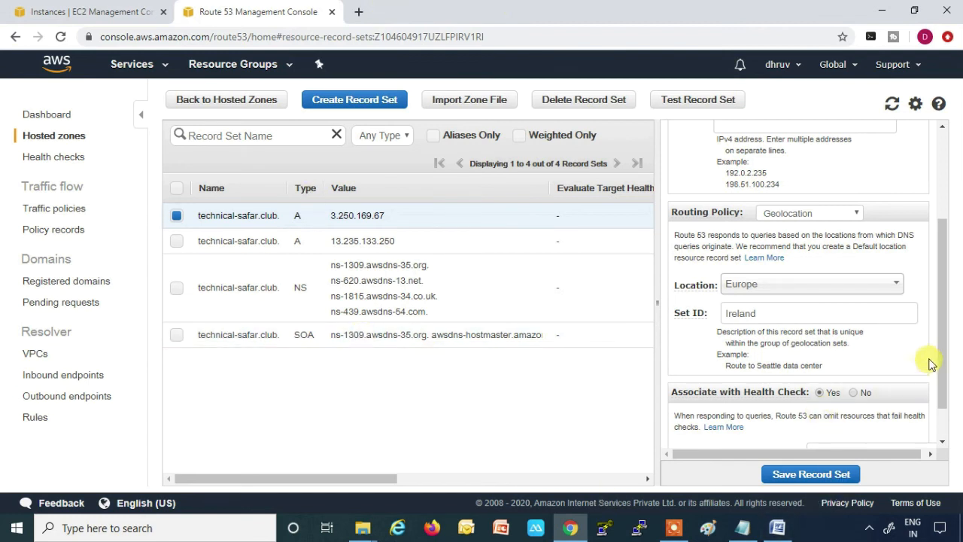
{"action": "left_click_drag", "start_coordinate": [940, 351], "coordinate": [940, 409]}
{"action": "left_click", "coordinate": [930, 410]}
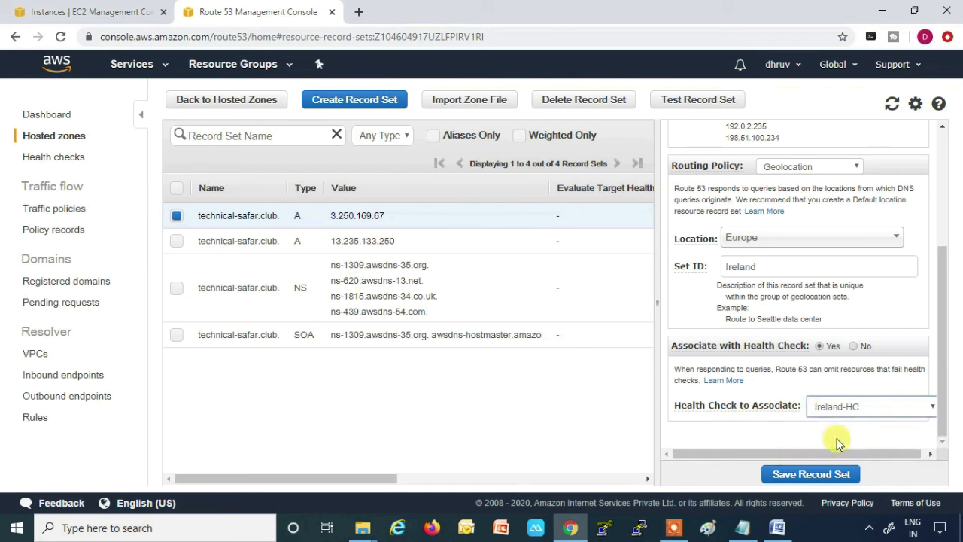
{"action": "left_click", "coordinate": [805, 475]}
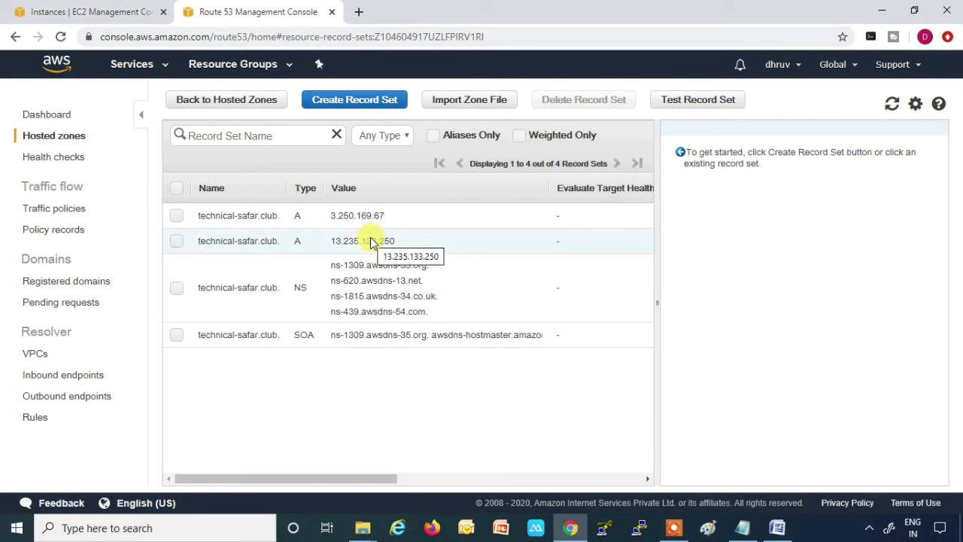
Step: Review the record sets' health check and geolocation columns, and run nslookup technical-safar.club in a Windows command prompt
{"action": "left_click_drag", "start_coordinate": [353, 478], "coordinate": [471, 485]}
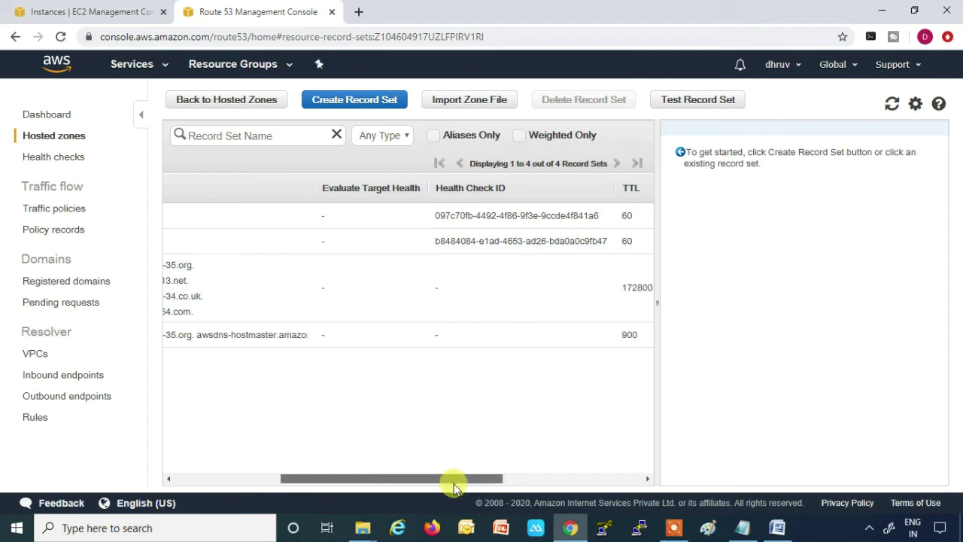
{"action": "left_click_drag", "start_coordinate": [450, 486], "coordinate": [622, 469]}
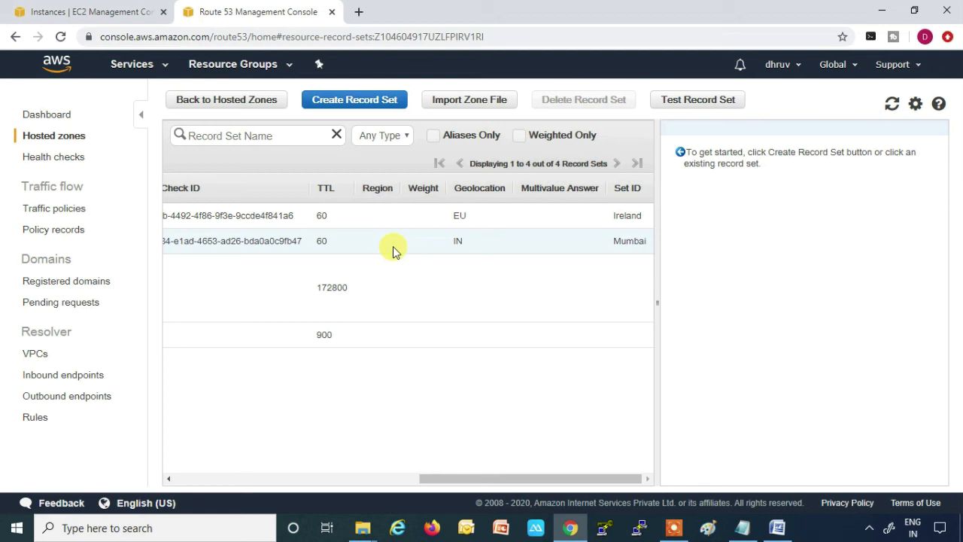
{"action": "key", "text": "super+r"}
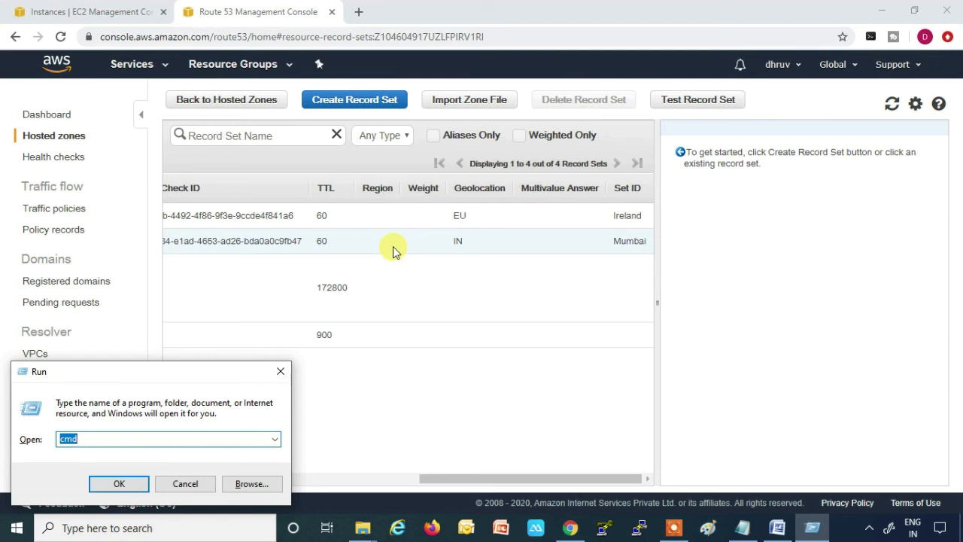
{"action": "key", "text": "Return"}
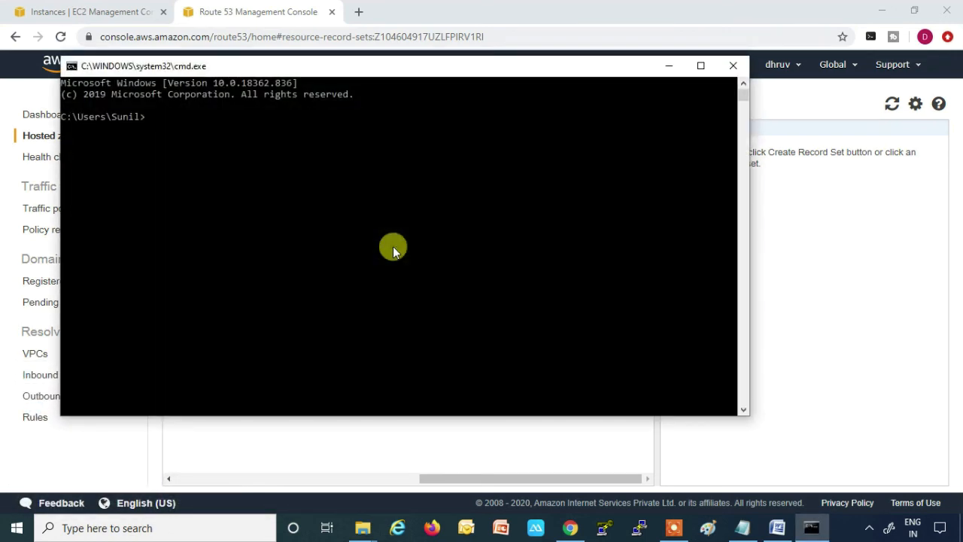
{"action": "type", "text": "nslookup technical-safar.club"}
{"action": "key", "text": "Return"}
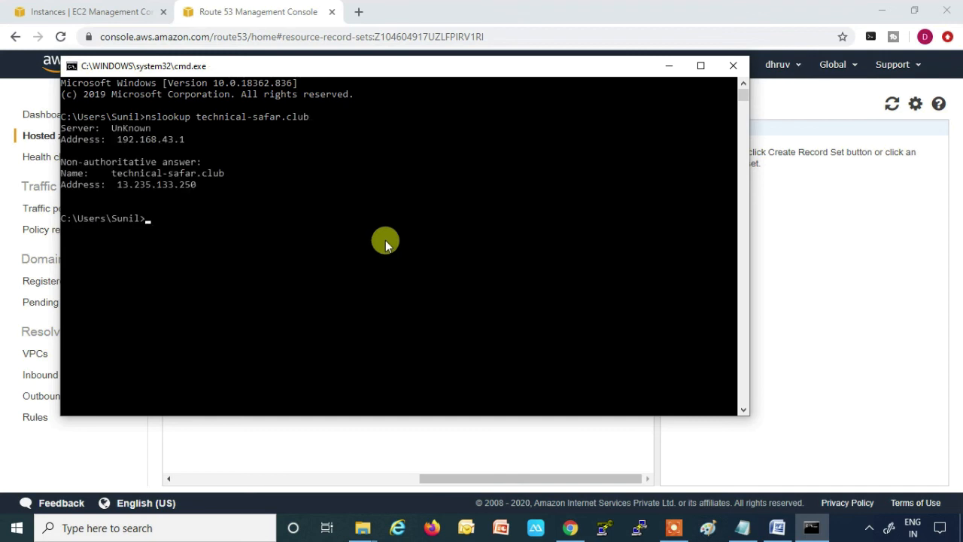
Step: Compare the address resolved by nslookup with the Mumbai entry in Notepad
{"action": "left_click_drag", "start_coordinate": [110, 187], "coordinate": [151, 193]}
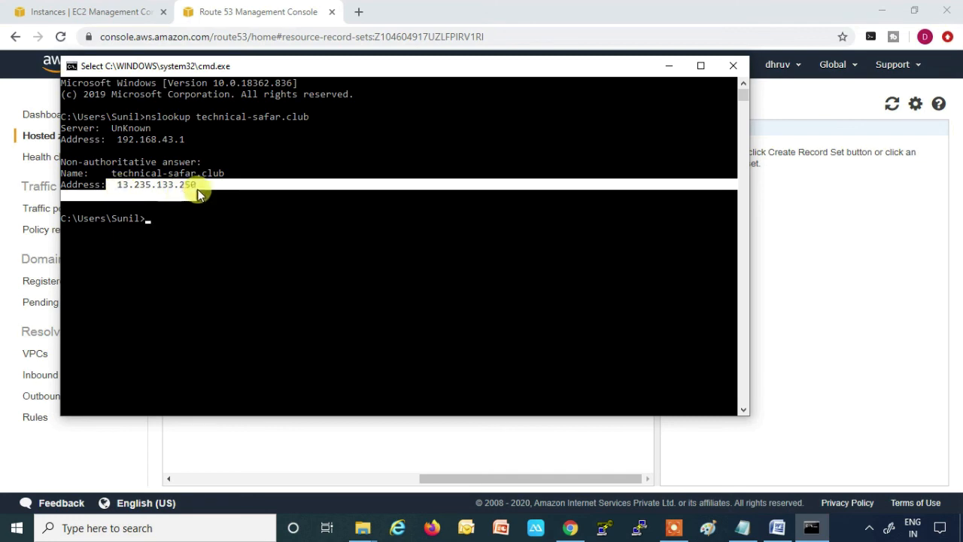
{"action": "left_click", "coordinate": [743, 528]}
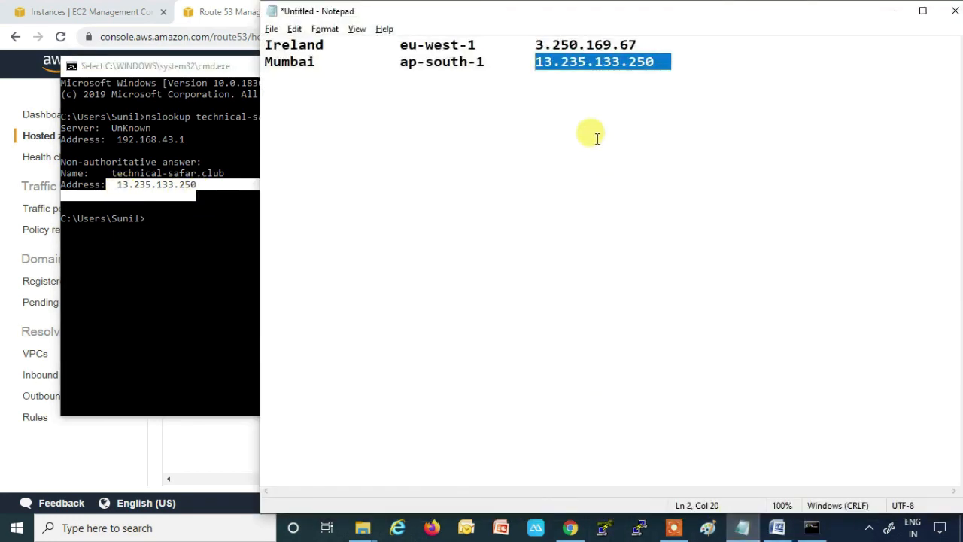
{"action": "left_click", "coordinate": [891, 11]}
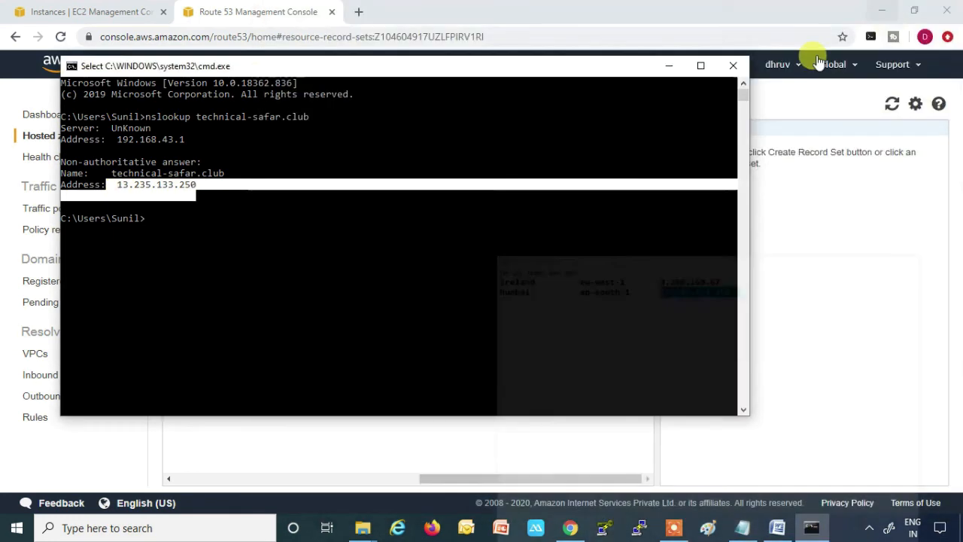
{"action": "left_click", "coordinate": [743, 528]}
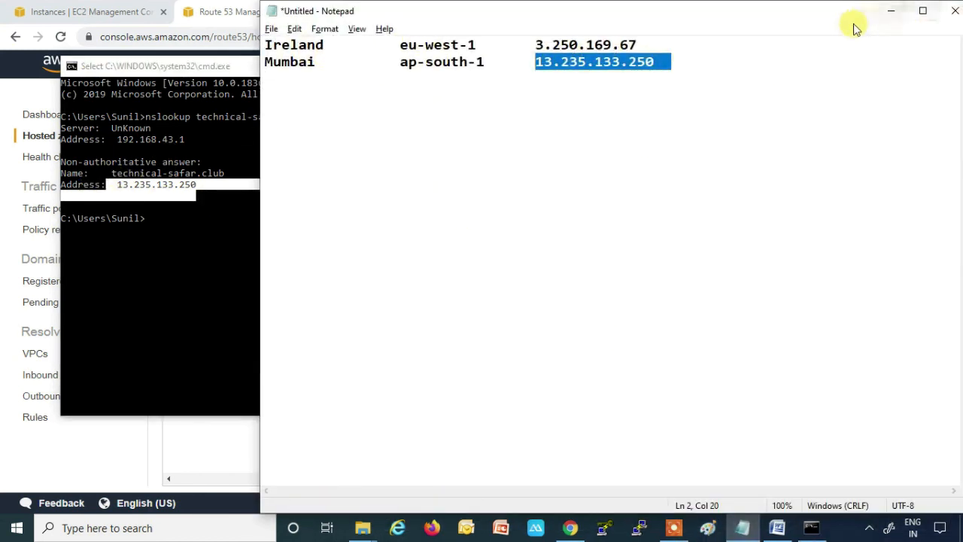
{"action": "left_click", "coordinate": [892, 11]}
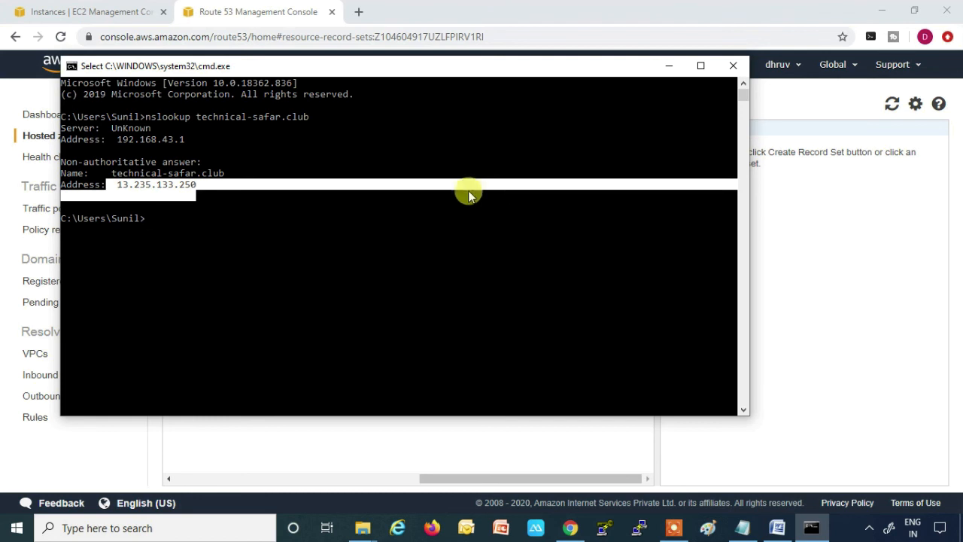
Step: Open technical-safar.club in a new browser tab and highlight the availability zone shown on the page
{"action": "left_click", "coordinate": [359, 13]}
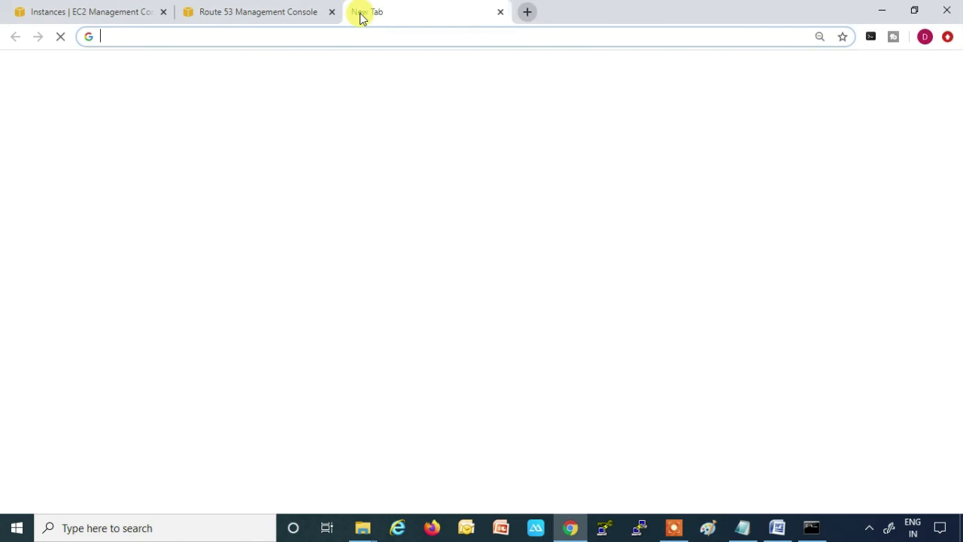
{"action": "type", "text": "techni"}
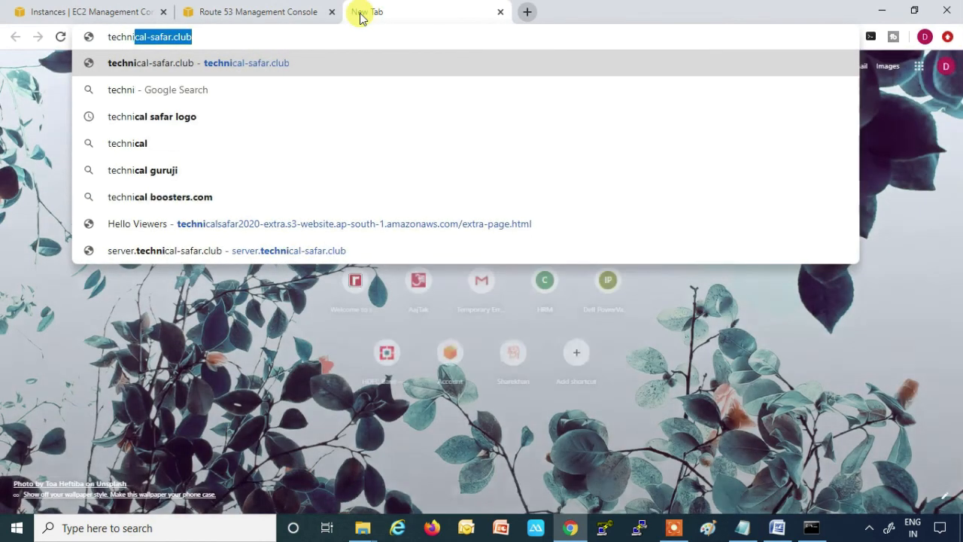
{"action": "type", "text": "cal-"}
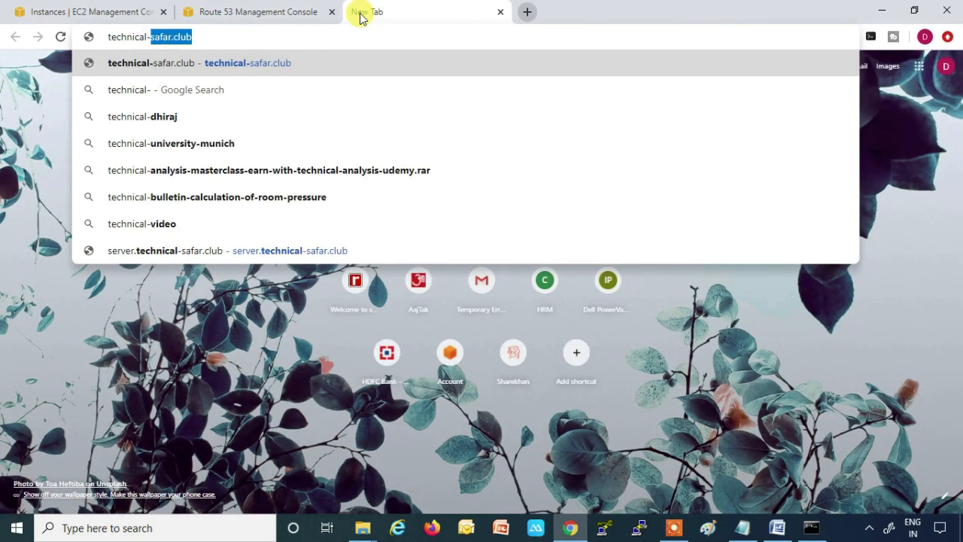
{"action": "key", "text": "End"}
{"action": "key", "text": "Return"}
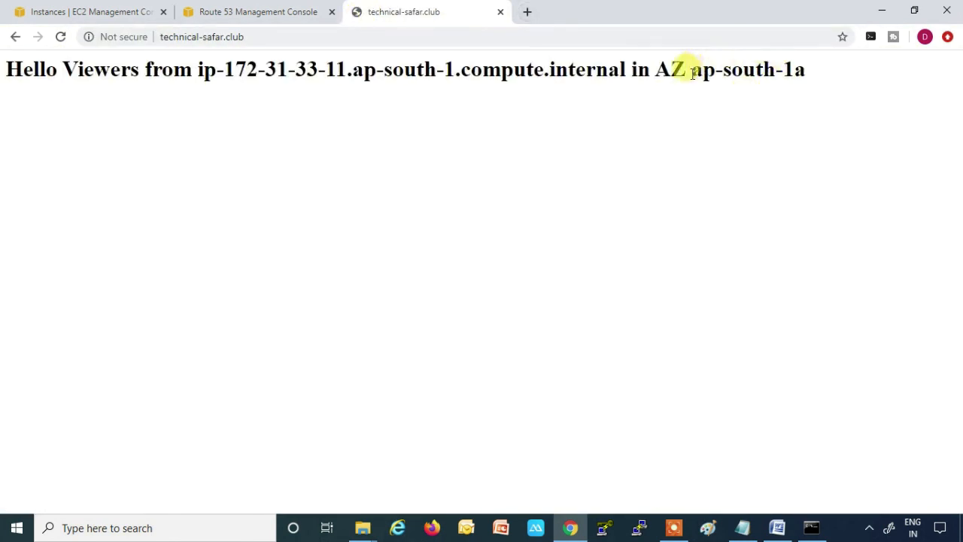
{"action": "left_click_drag", "start_coordinate": [688, 69], "coordinate": [807, 71]}
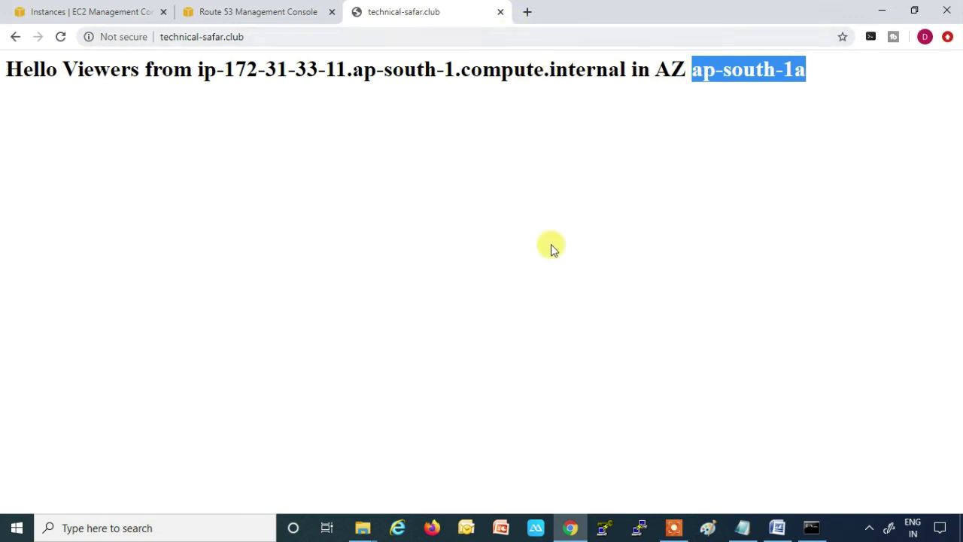
Step: Search Google for "hide me" in a new browser tab and open hide.me's free proxy page at its web address form
{"action": "left_click", "coordinate": [530, 15]}
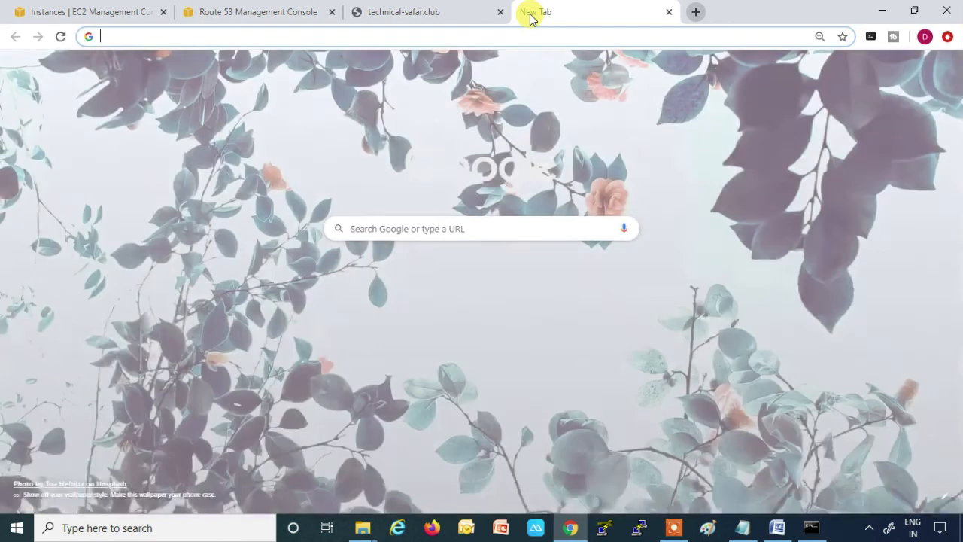
{"action": "type", "text": "hid"}
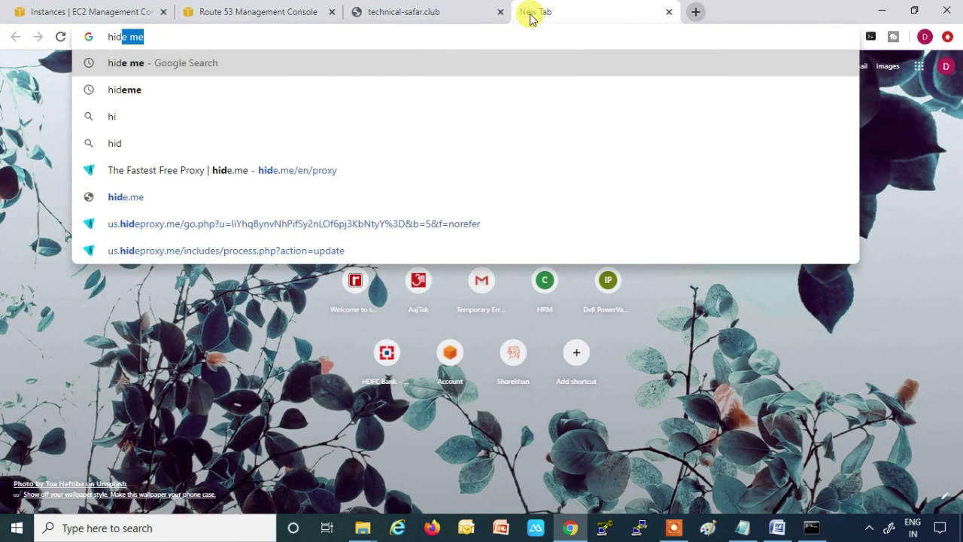
{"action": "type", "text": "e me"}
{"action": "key", "text": "Return"}
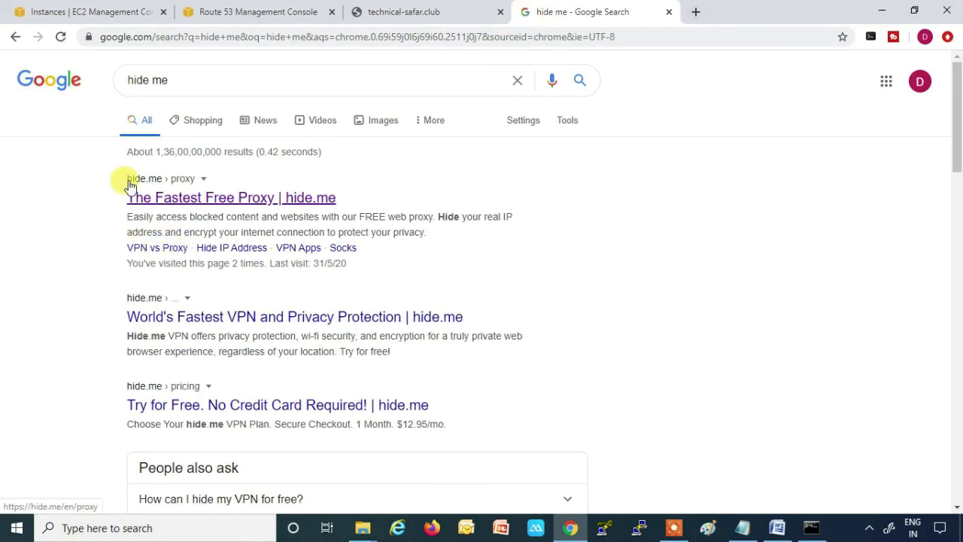
{"action": "left_click", "coordinate": [194, 201]}
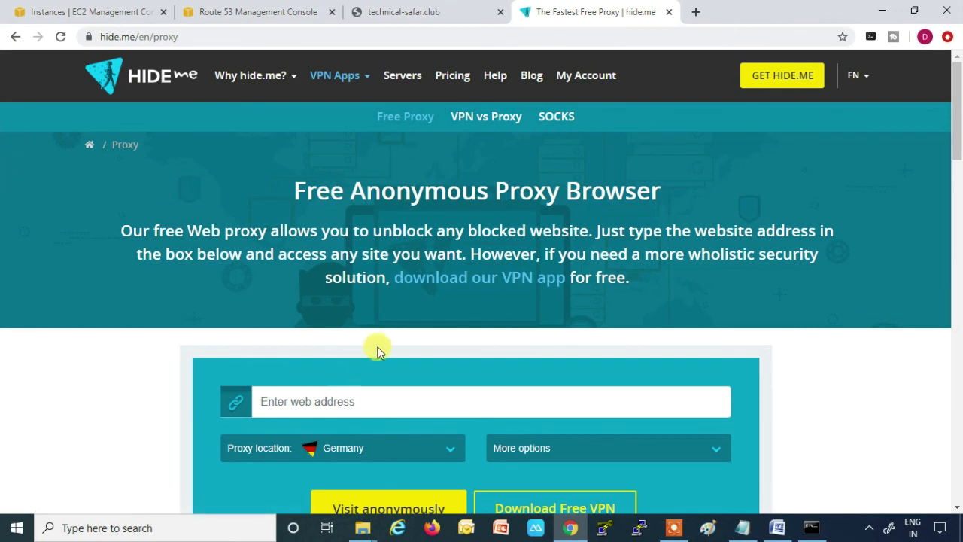
{"action": "scroll", "coordinate": [369, 348], "scroll_direction": "down", "scroll_amount": 4}
{"action": "scroll", "coordinate": [322, 342], "scroll_direction": "up", "scroll_amount": 2}
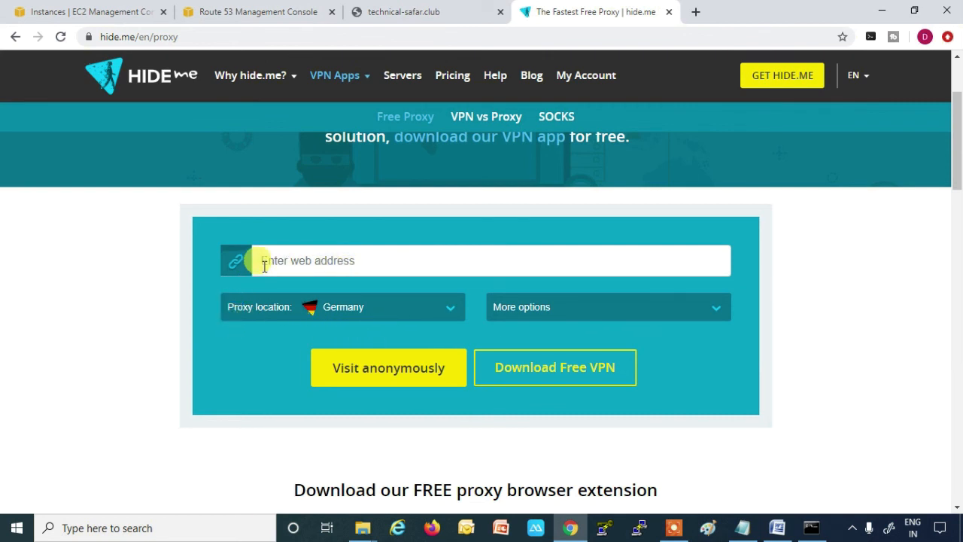
{"action": "left_click", "coordinate": [450, 313]}
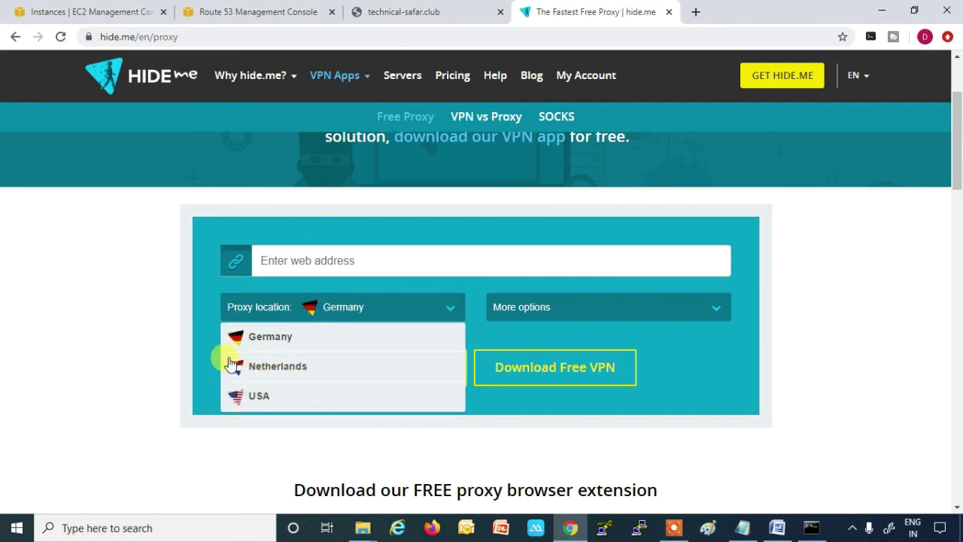
{"action": "left_click", "coordinate": [257, 341]}
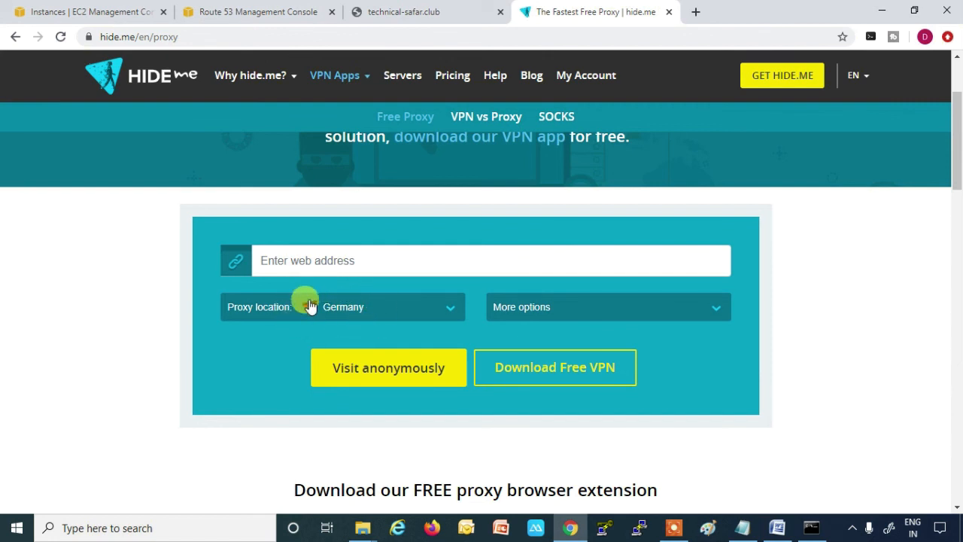
{"action": "left_click", "coordinate": [322, 264]}
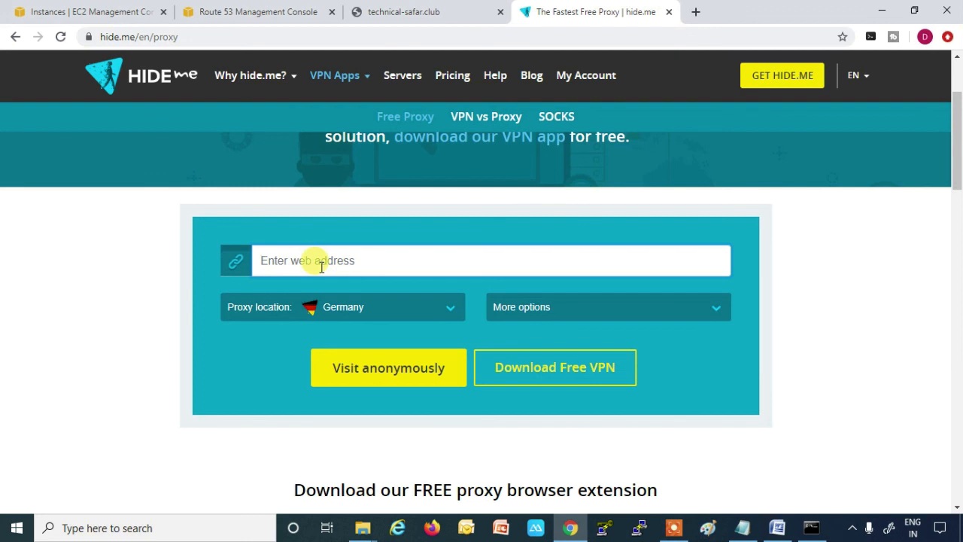
{"action": "type", "text": "htt"}
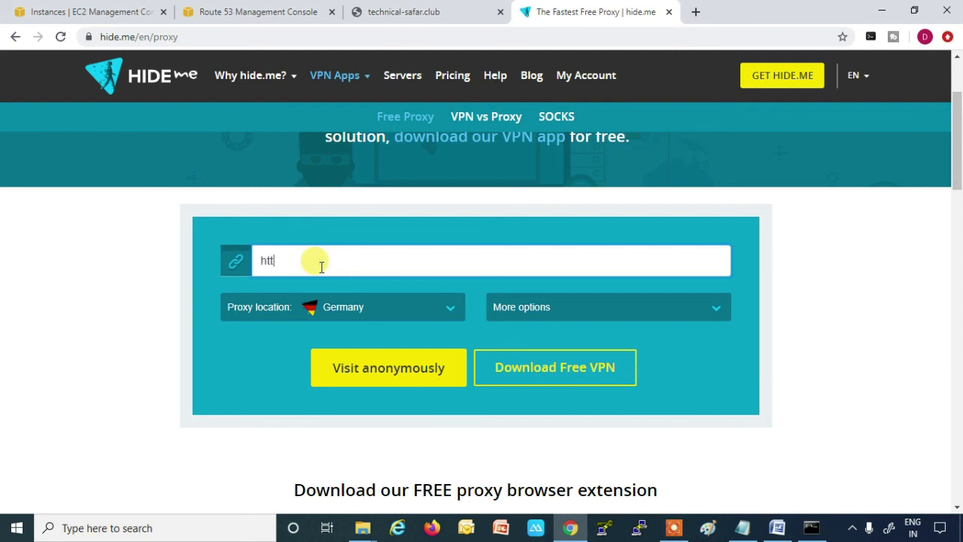
{"action": "type", "text": "p://technical-safar"}
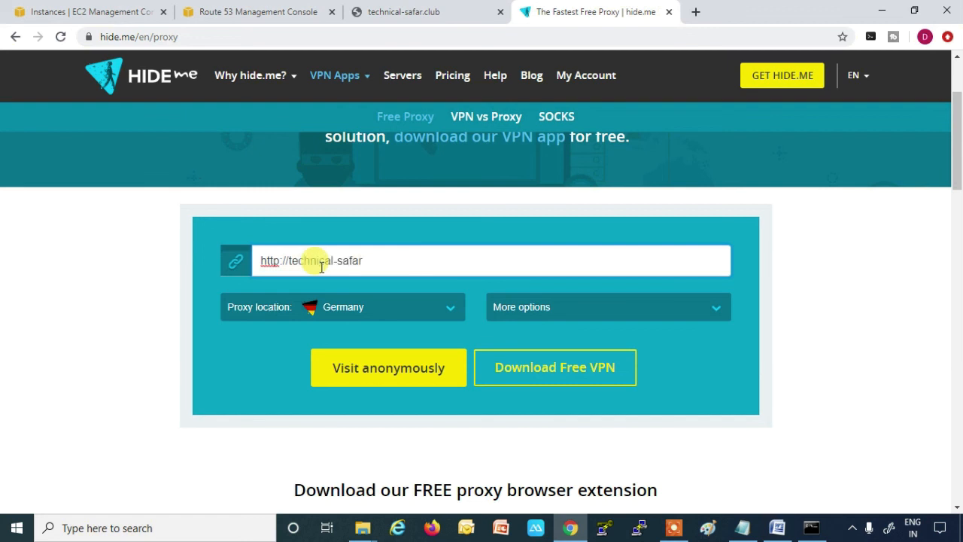
{"action": "type", "text": ".club"}
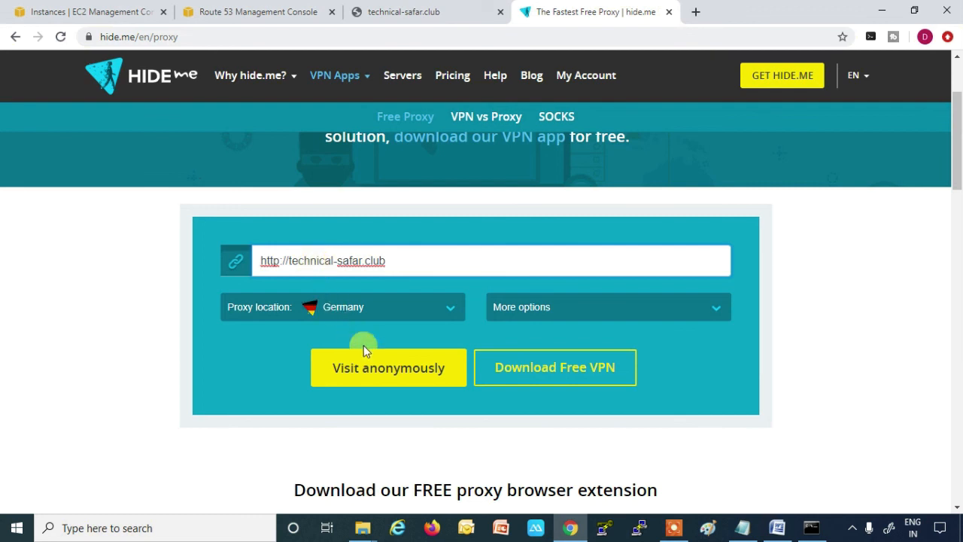
{"action": "left_click", "coordinate": [372, 379]}
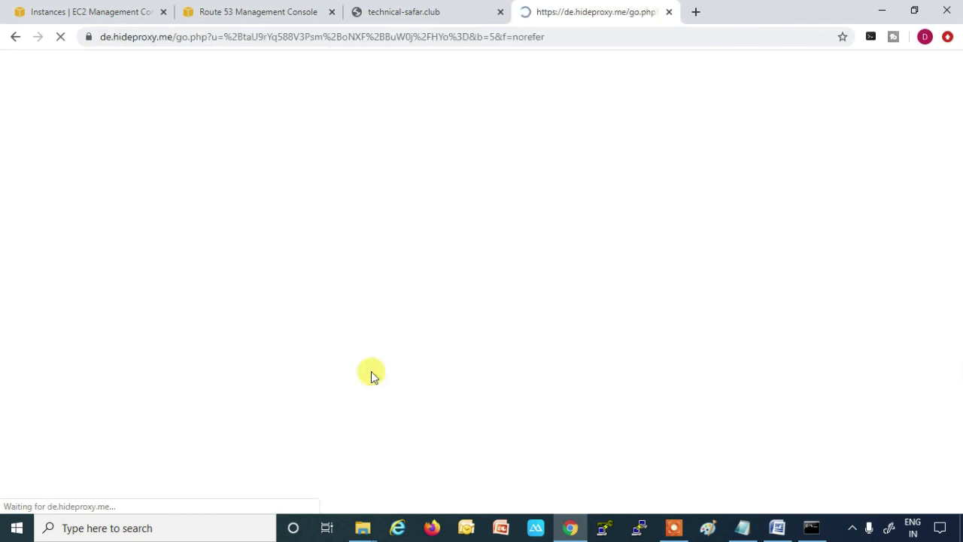
Step: Compare the region shown on the proxied page with the Ireland entry in Notepad and with the directly loaded technical-safar.club page
{"action": "left_click_drag", "start_coordinate": [828, 133], "coordinate": [427, 143]}
{"action": "left_click_drag", "start_coordinate": [209, 148], "coordinate": [13, 155]}
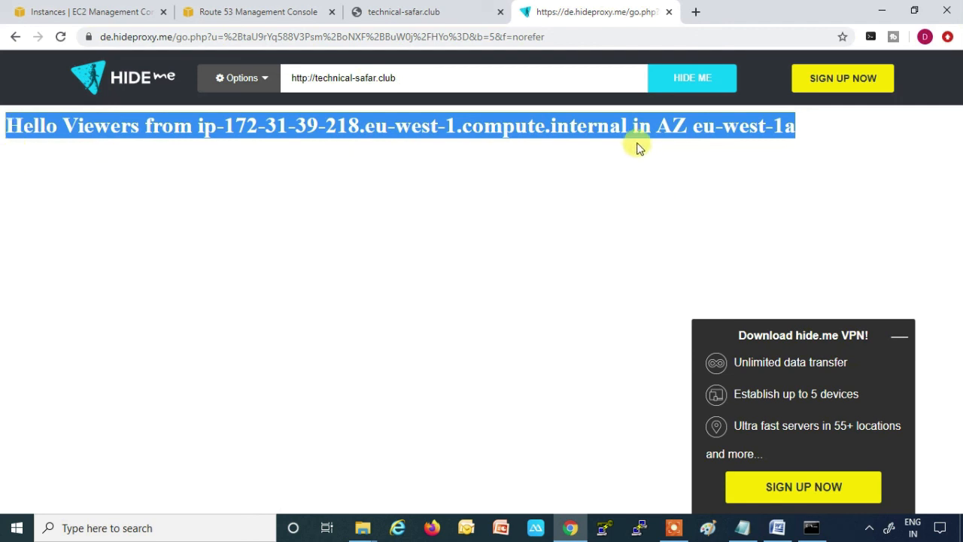
{"action": "left_click", "coordinate": [746, 532]}
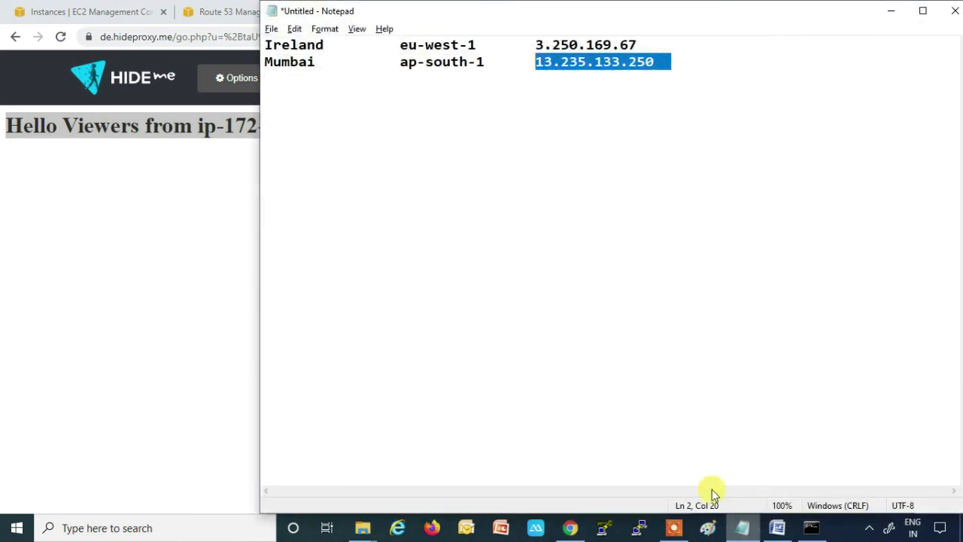
{"action": "left_click_drag", "start_coordinate": [532, 45], "coordinate": [638, 45]}
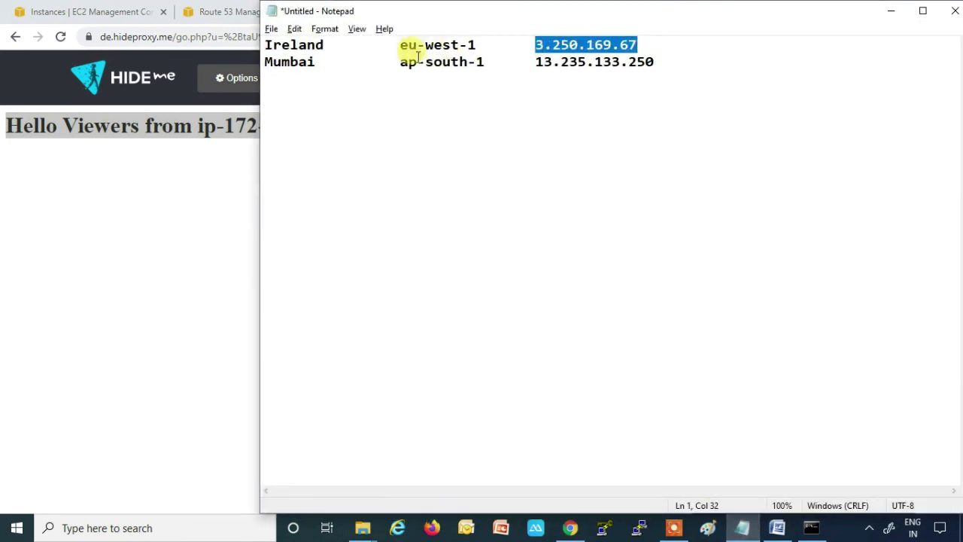
{"action": "left_click_drag", "start_coordinate": [399, 46], "coordinate": [476, 45]}
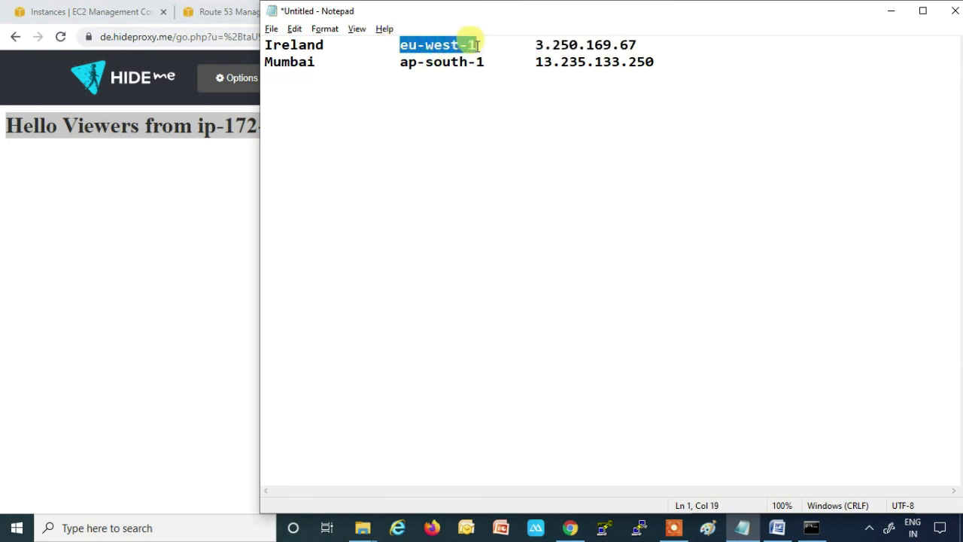
{"action": "left_click", "coordinate": [903, 12]}
{"action": "left_click", "coordinate": [715, 157]}
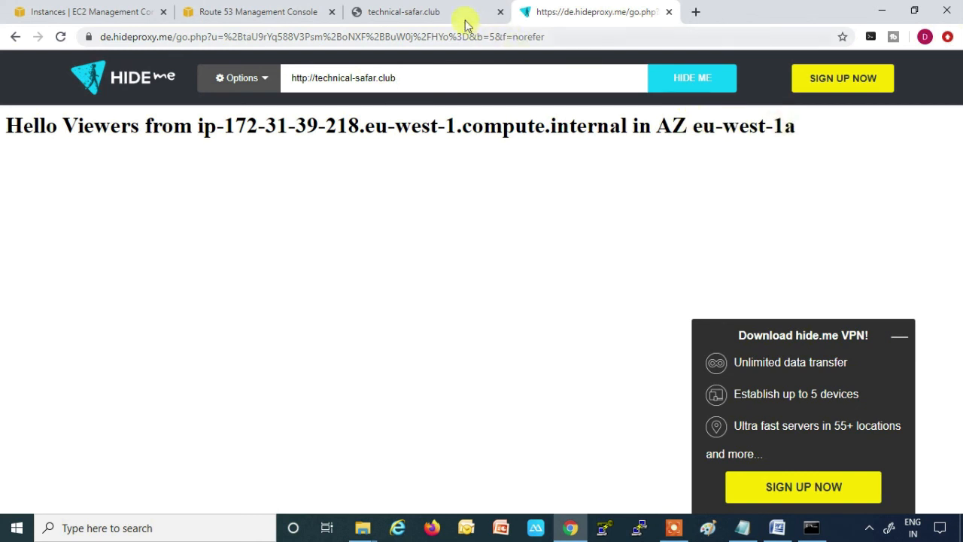
{"action": "left_click", "coordinate": [440, 14]}
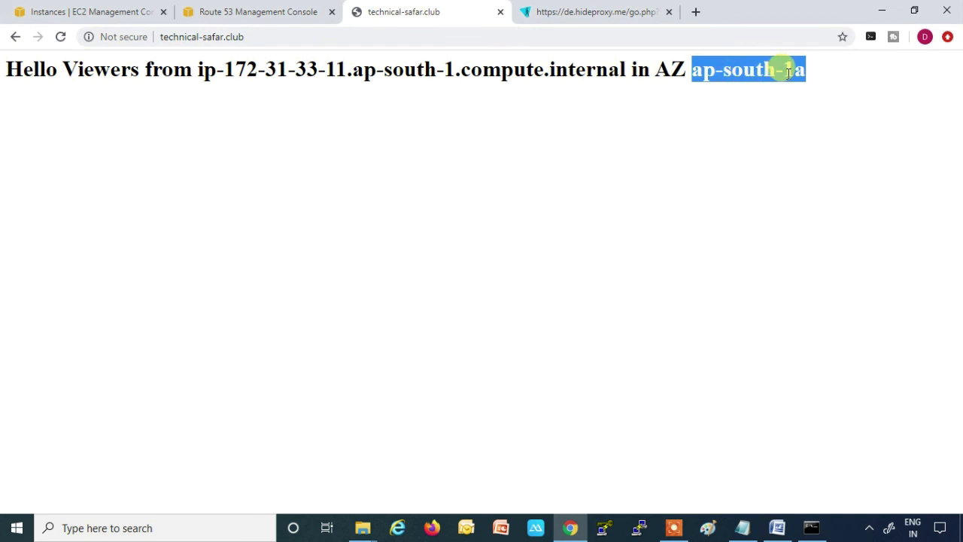
{"action": "left_click", "coordinate": [586, 12]}
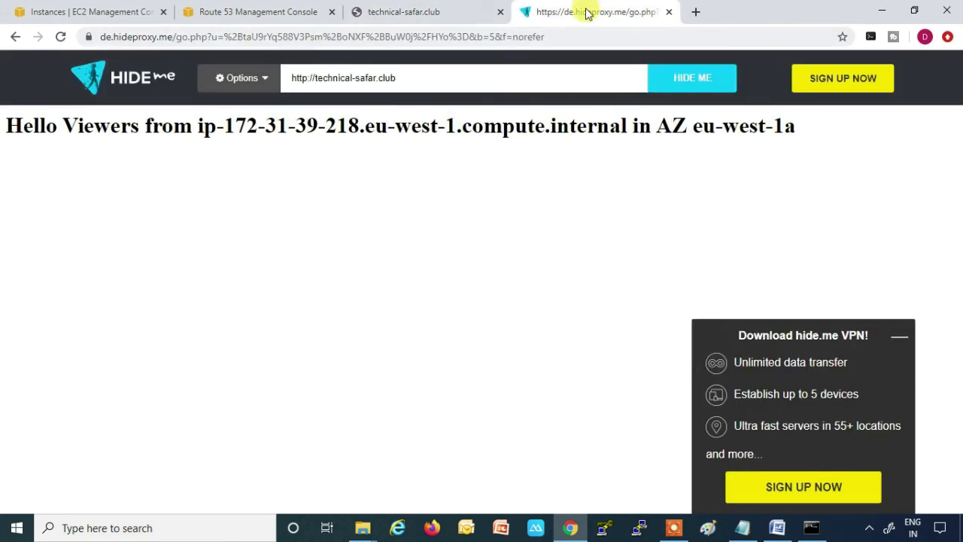